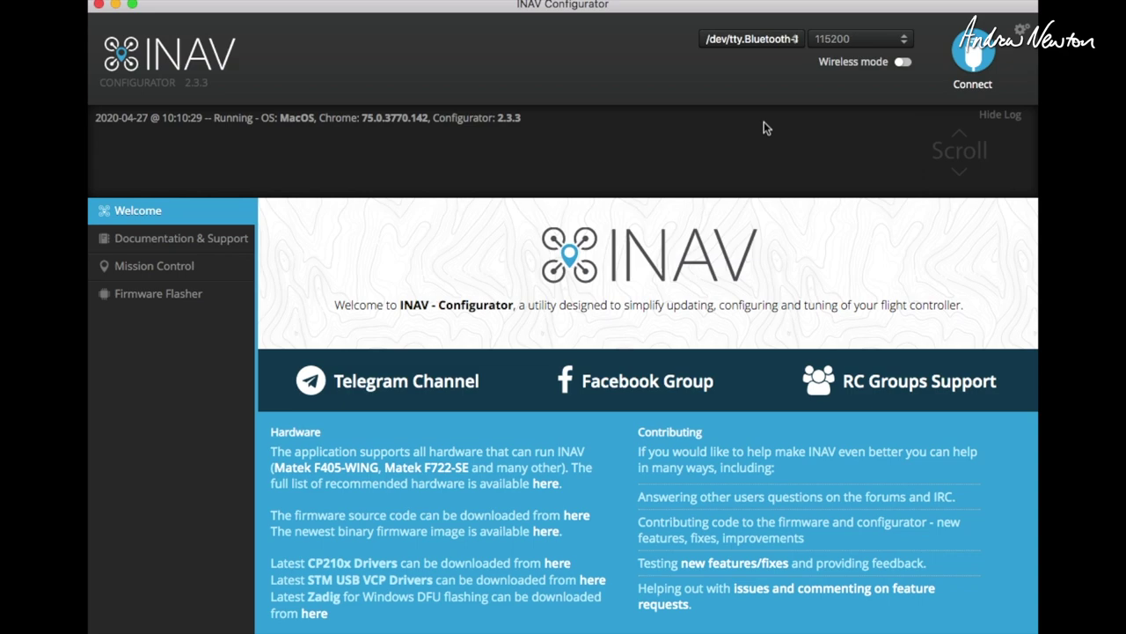
- Connect to the flight controller on /dev/tty.usbmodemFA131, then view Calibration and the Mixer page
click(754, 44)
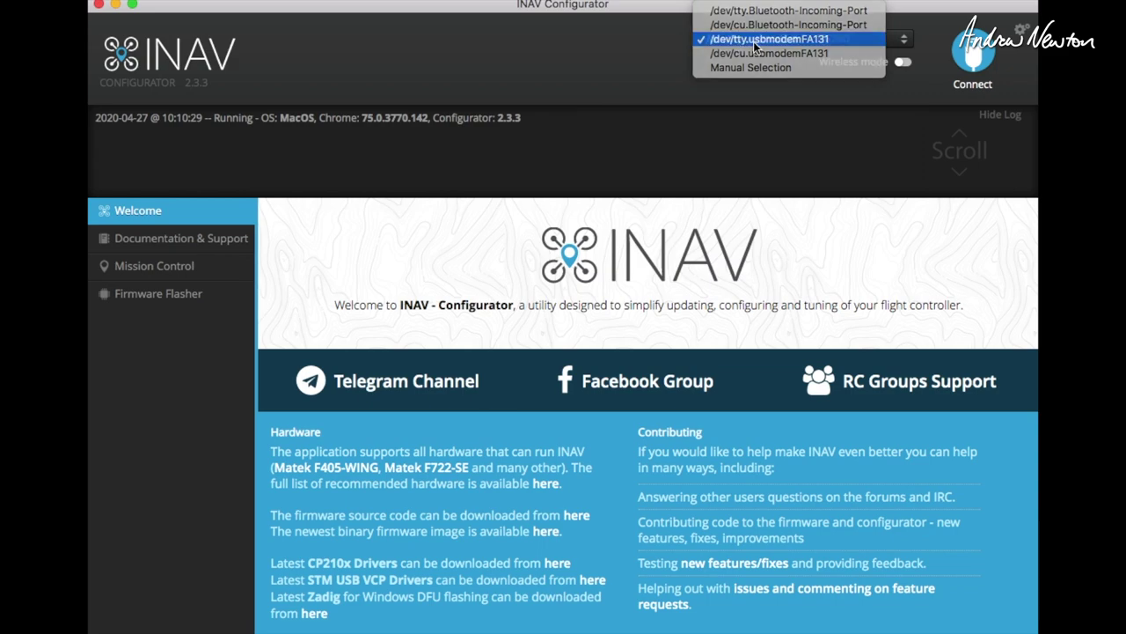
click(754, 41)
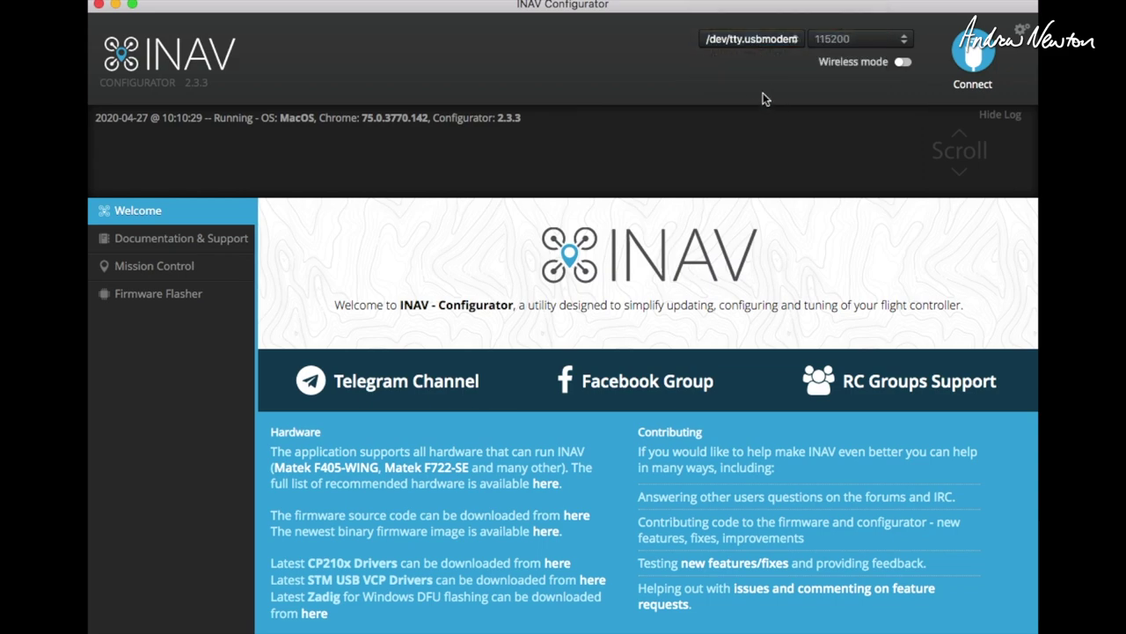
click(972, 54)
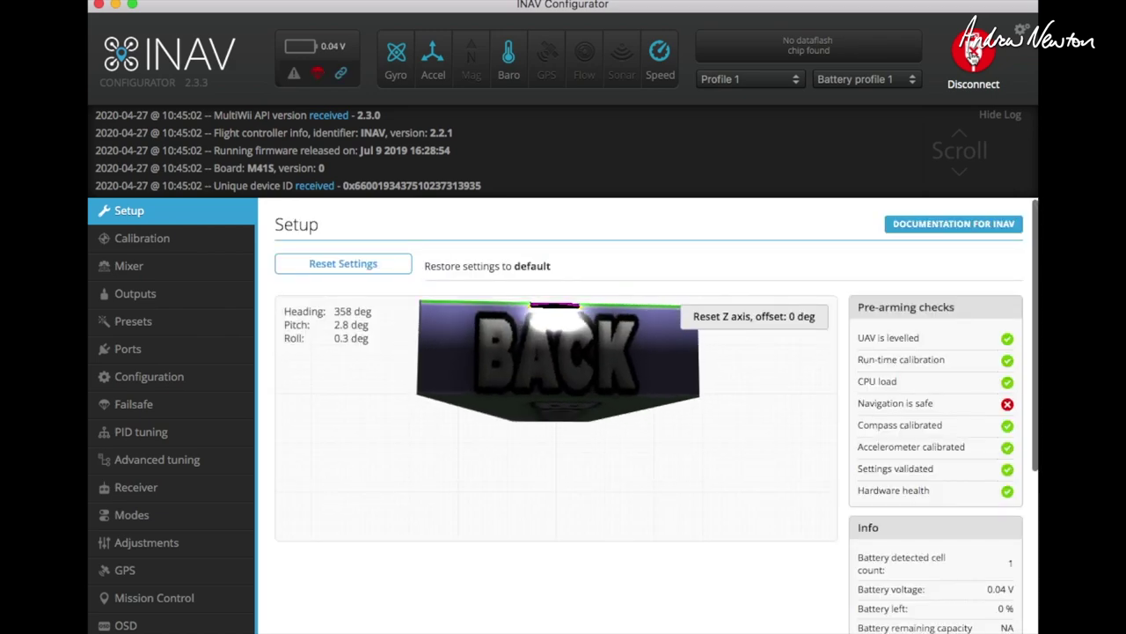
click(158, 239)
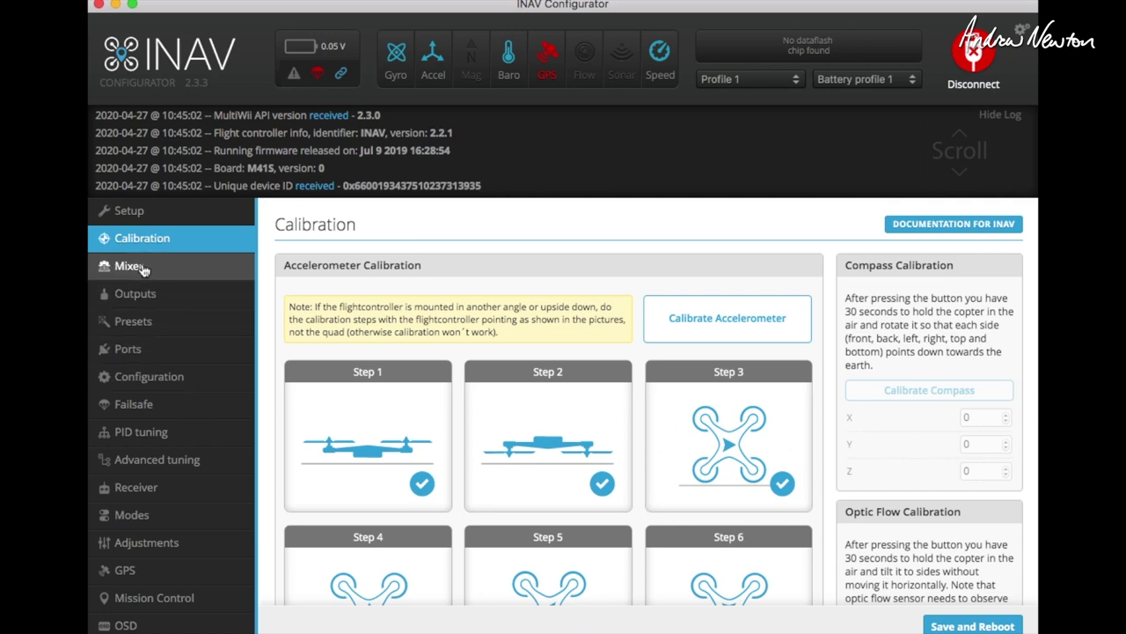
click(141, 265)
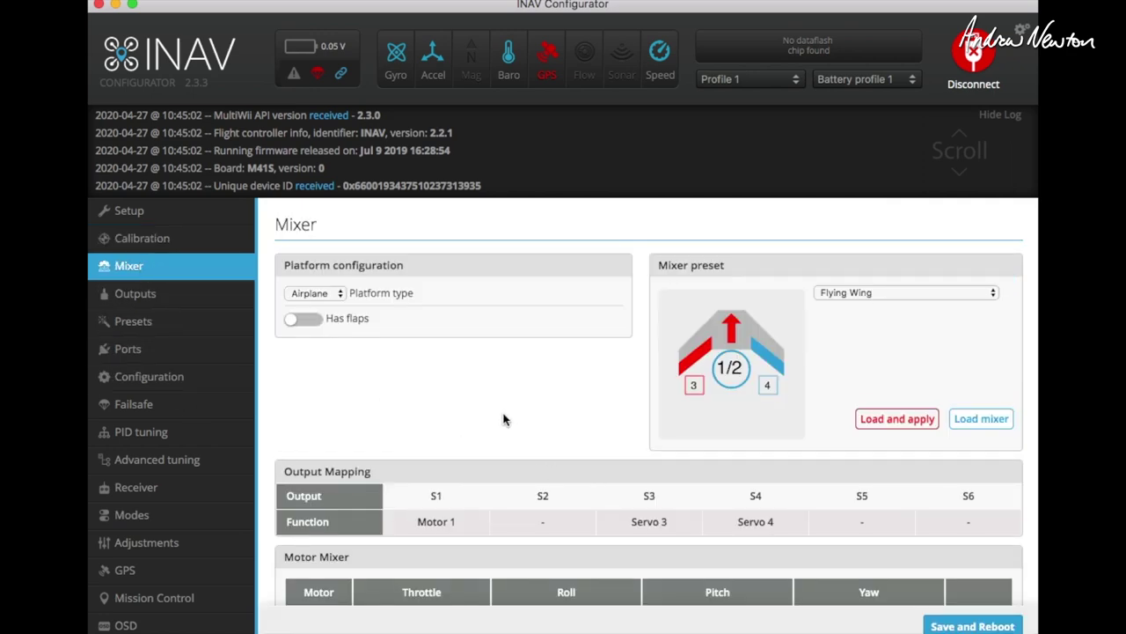
- Load and apply the Flying Wing mixer preset
scroll(503, 420, down, 3)
scroll(554, 398, up, 3)
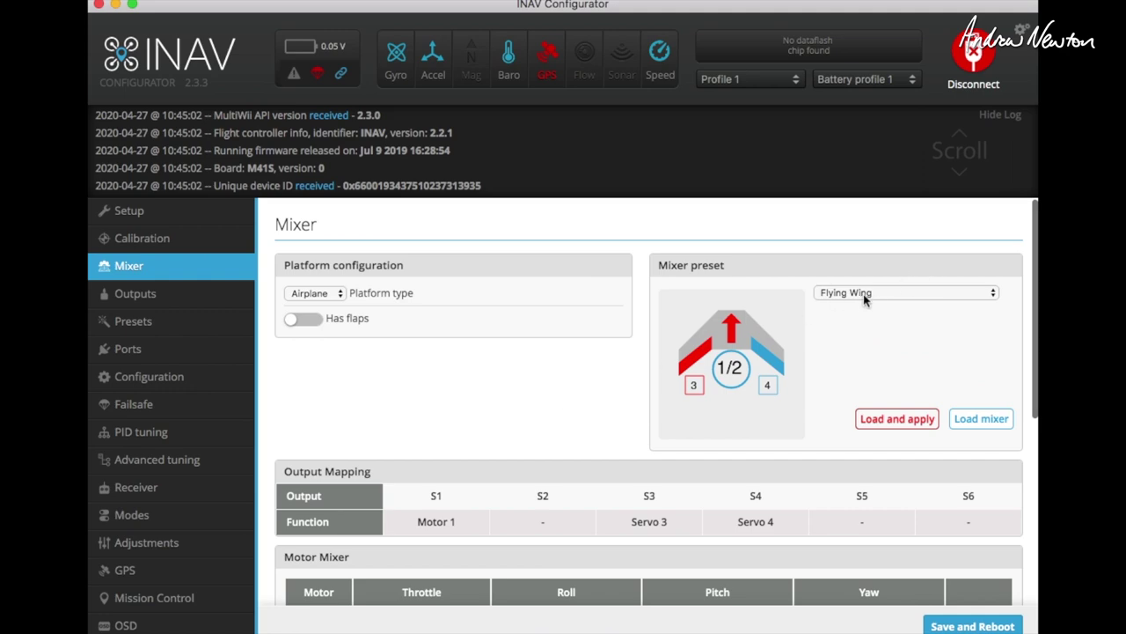
click(916, 428)
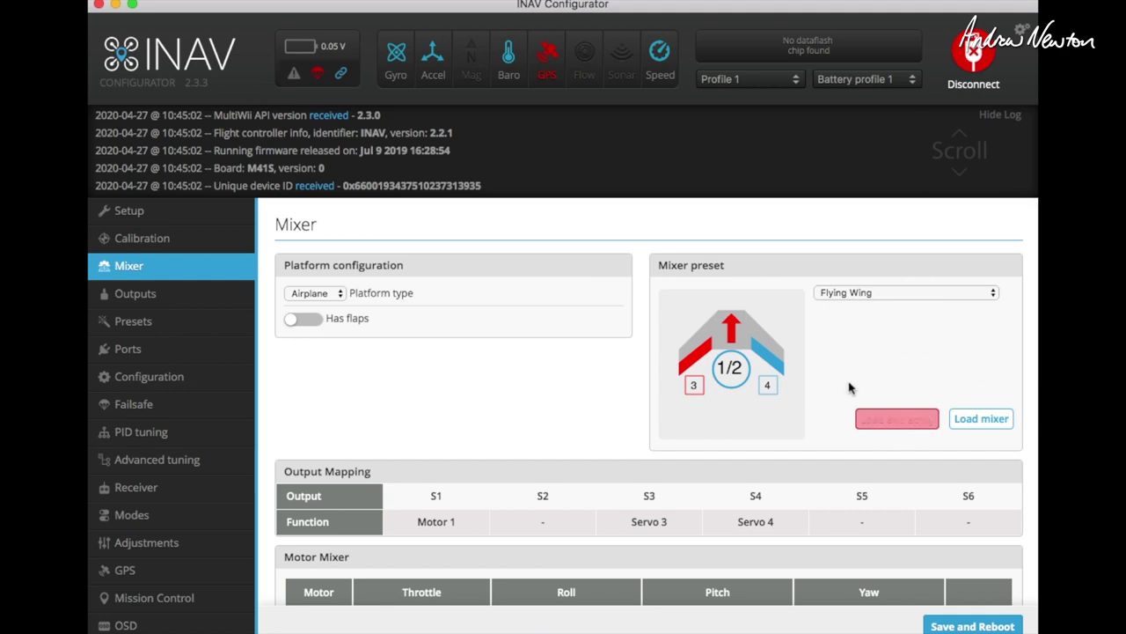
- Review the resulting servo outputs, then bring up the Presets list
scroll(823, 395, down, 5)
scroll(820, 394, down, 3)
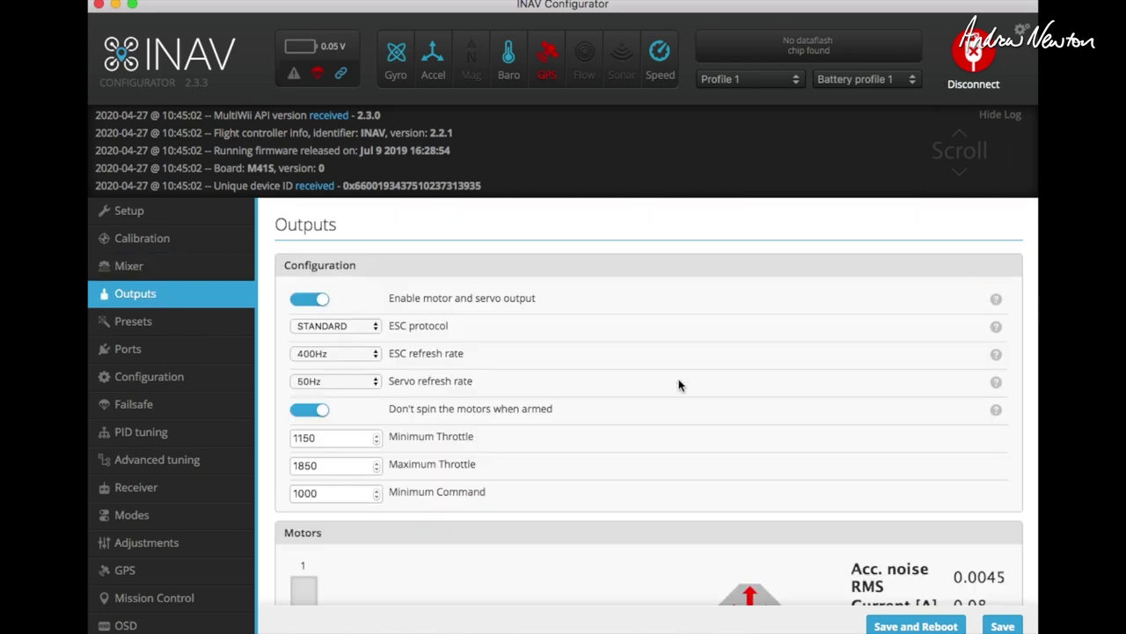
scroll(678, 383, down, 10)
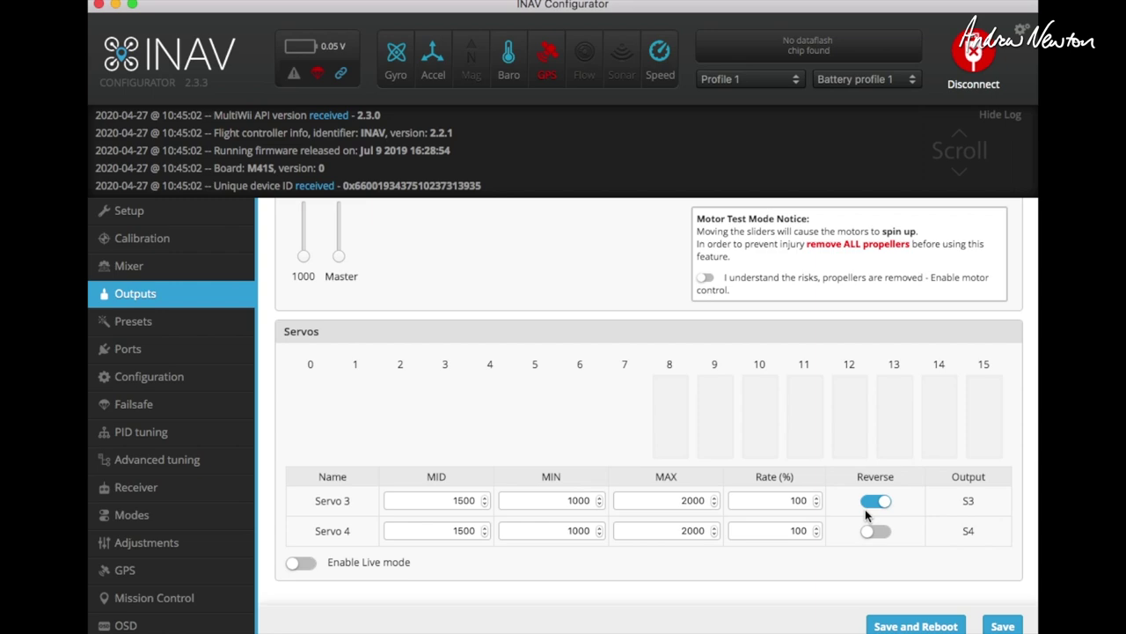
click(150, 321)
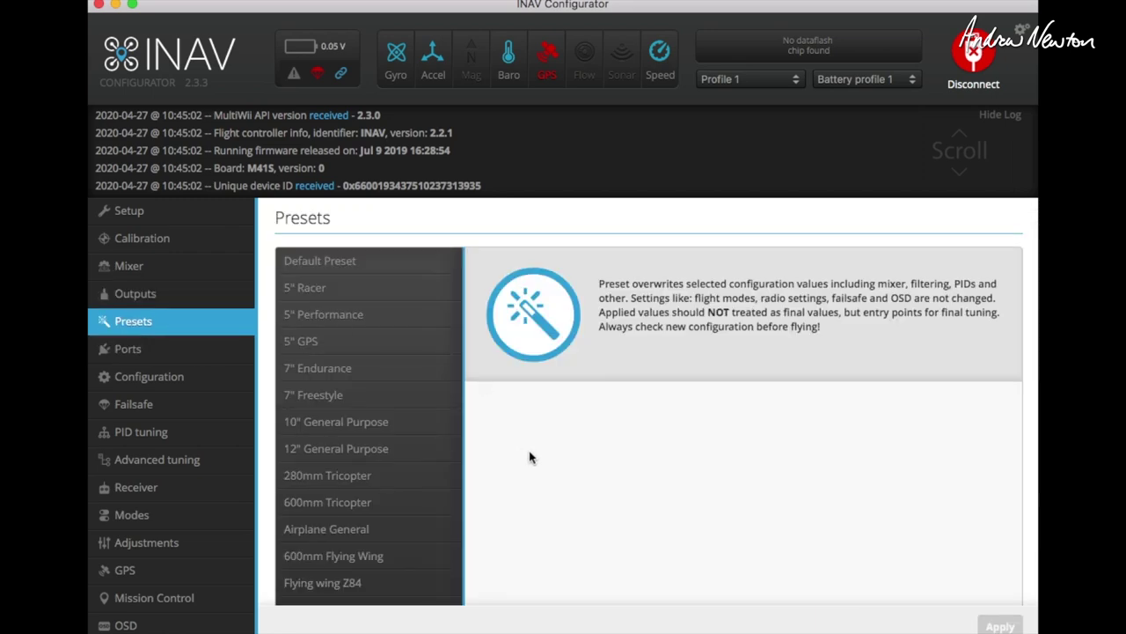
- Open the Ports page showing the UART1 and UART2 serial assignments
scroll(528, 458, down, 2)
scroll(528, 458, up, 3)
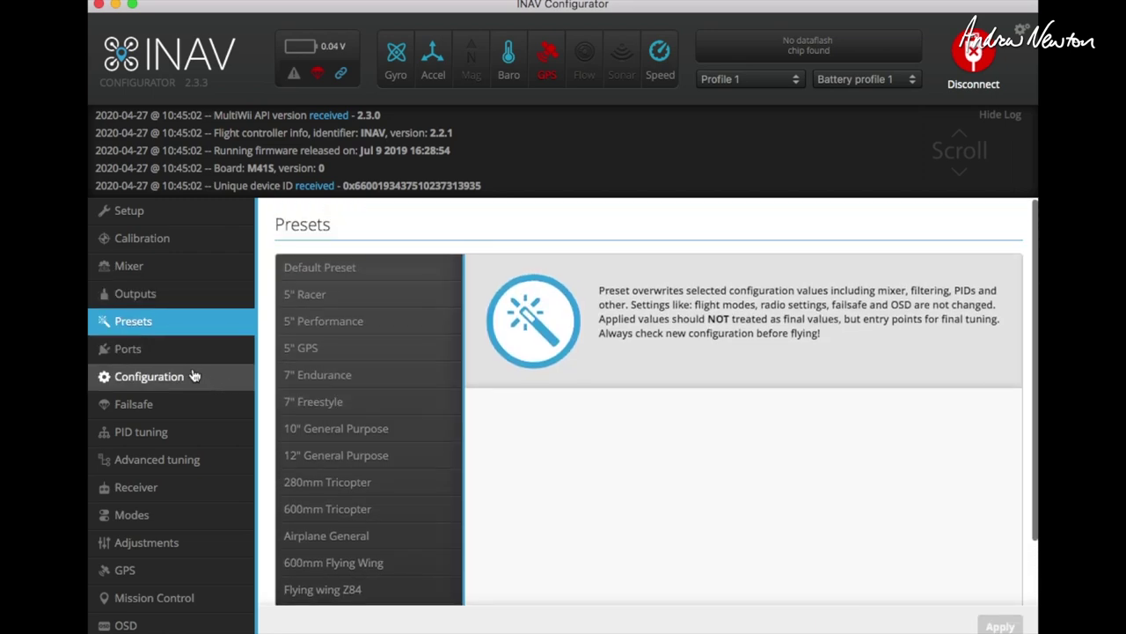
click(154, 351)
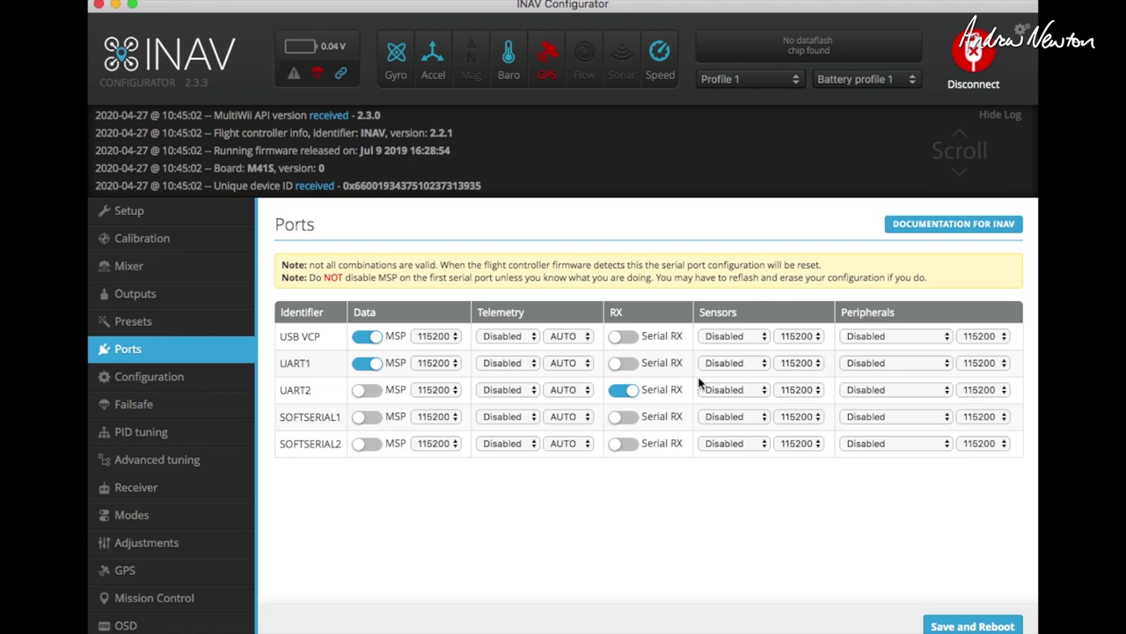
- Switch off MSP on UART1 and set its sensor to GPS
click(363, 364)
click(712, 364)
click(722, 376)
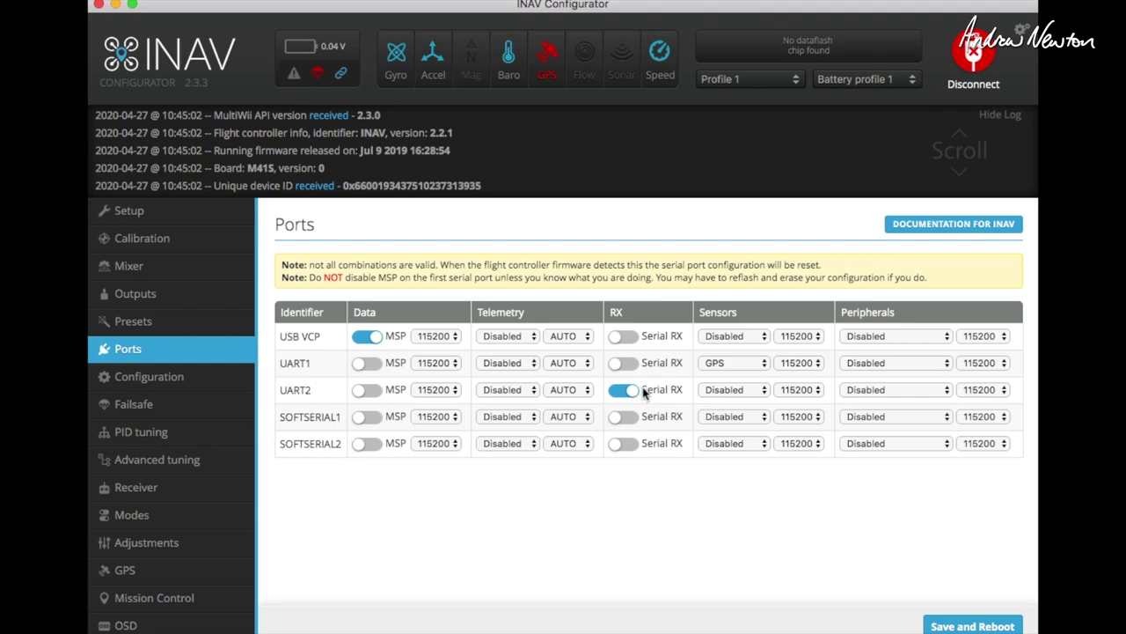
- In Configuration, try PPM RX input, then return Receiver Mode to Serial-based
click(172, 377)
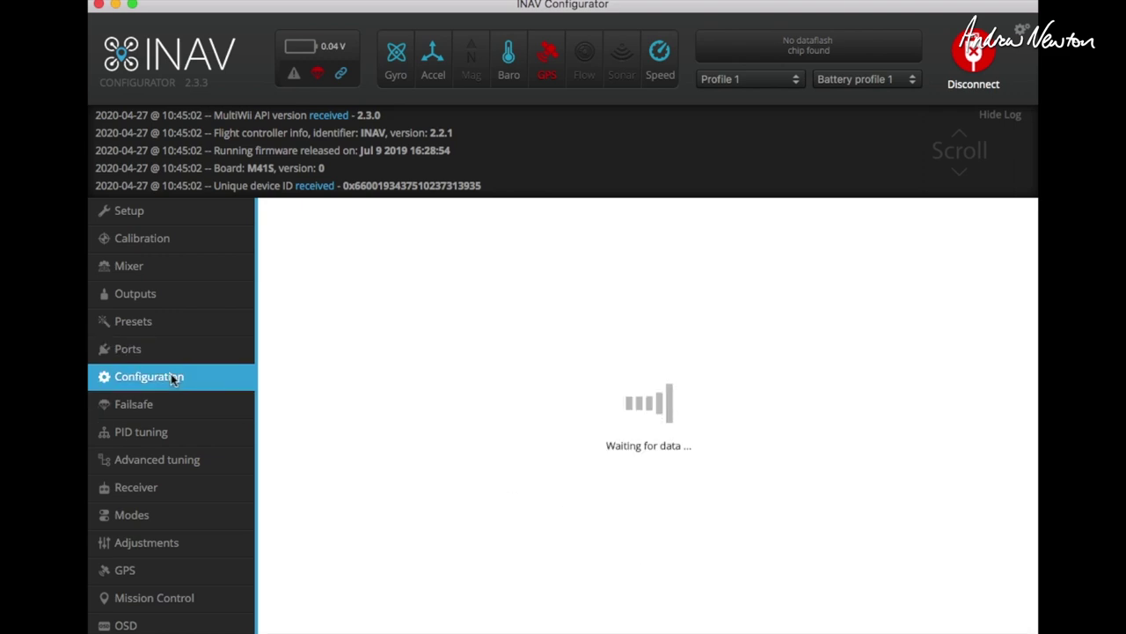
scroll(567, 450, down, 10)
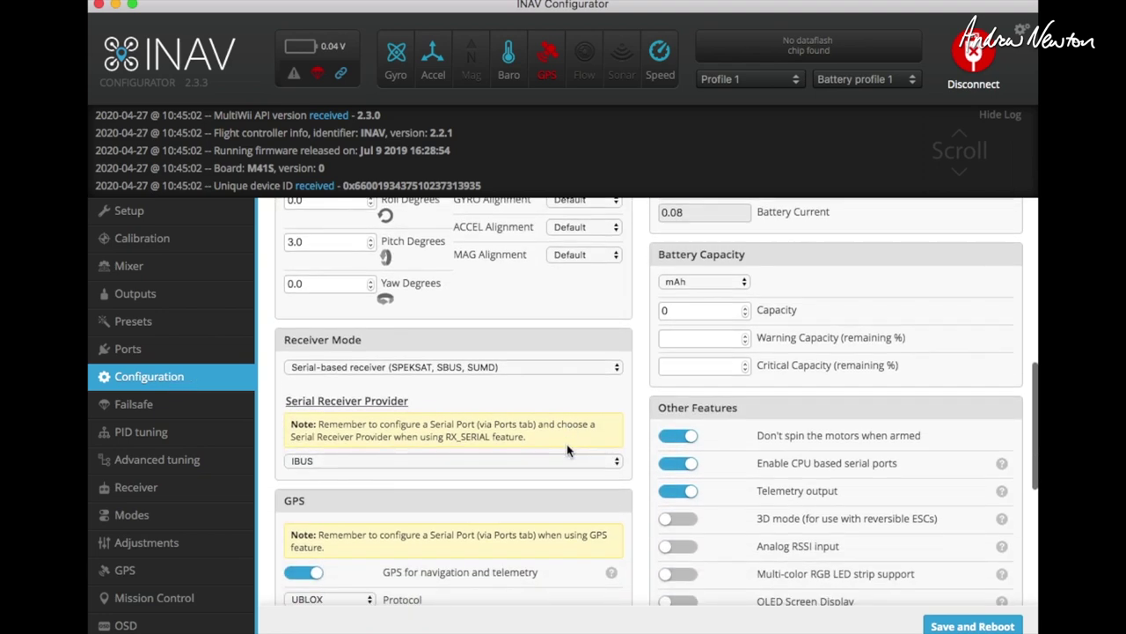
click(382, 368)
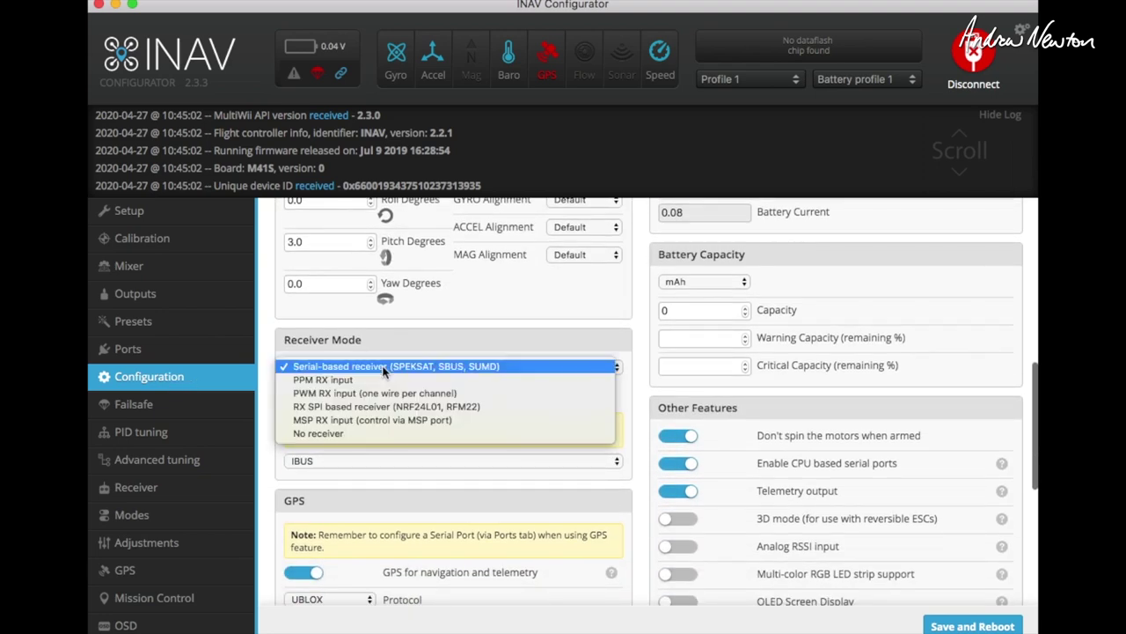
click(337, 380)
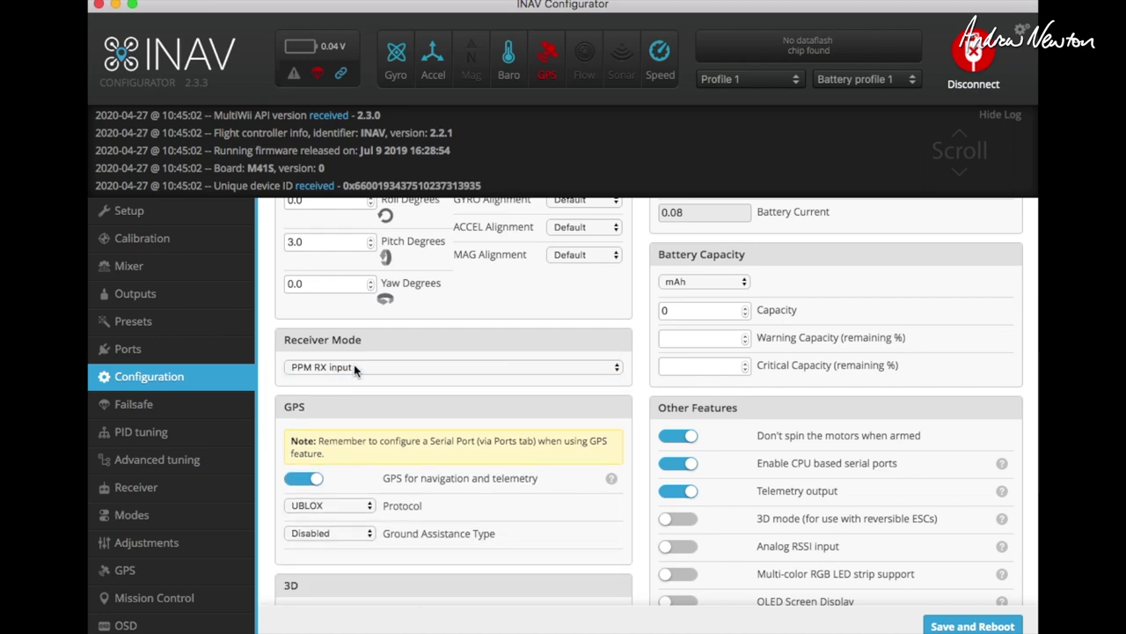
click(354, 369)
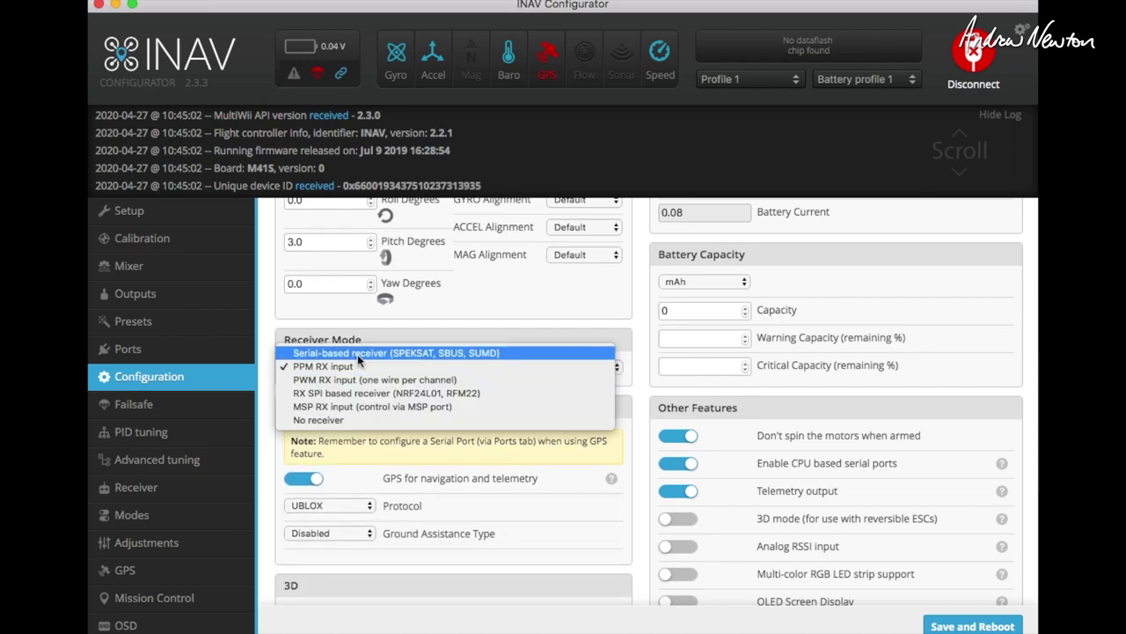
click(358, 353)
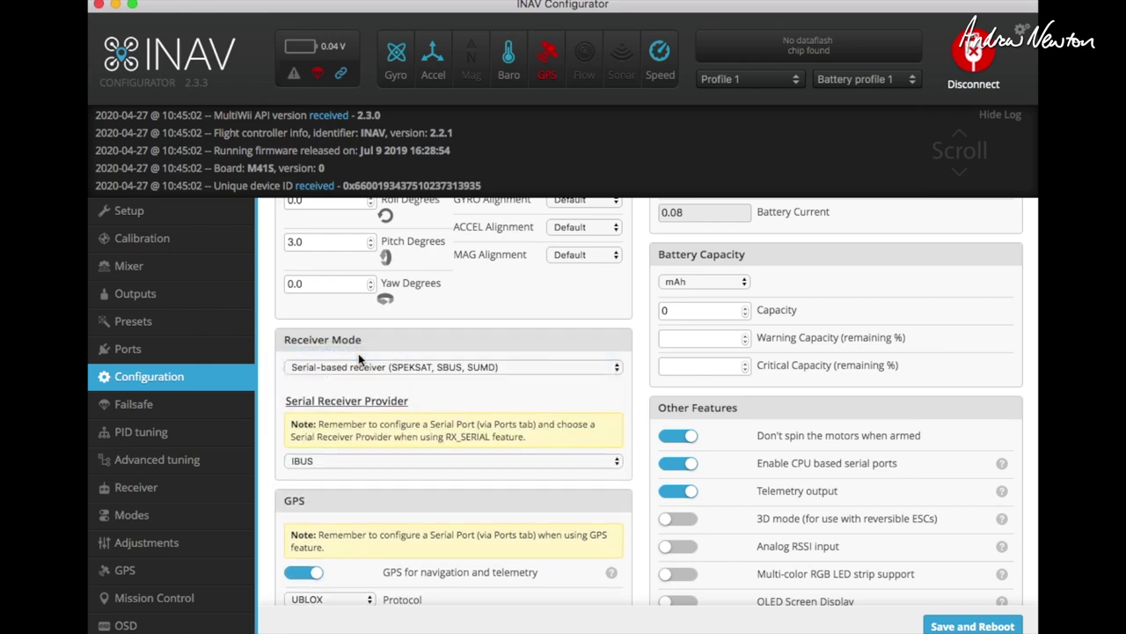
- Switch the serial receiver protocol to SBUS, then back to IBUS
click(348, 459)
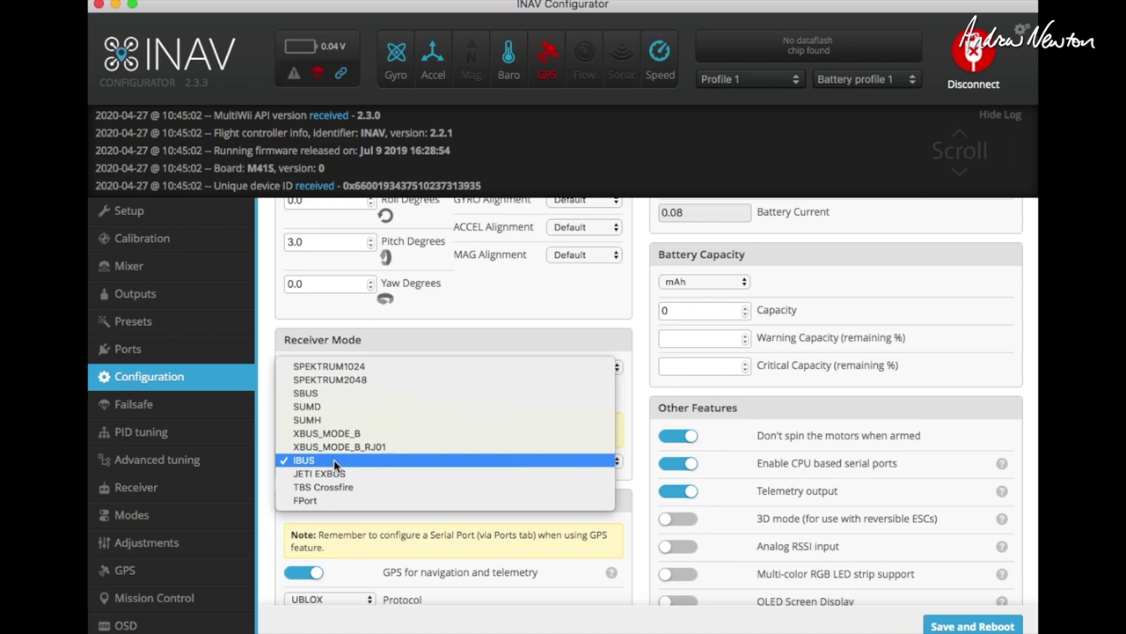
click(353, 393)
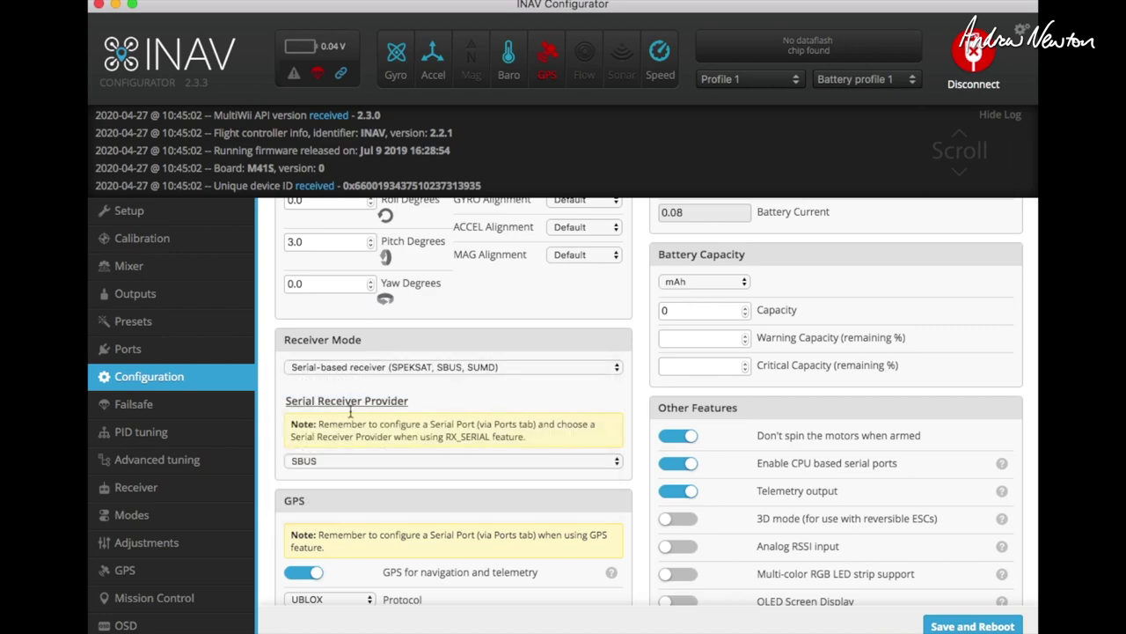
click(350, 460)
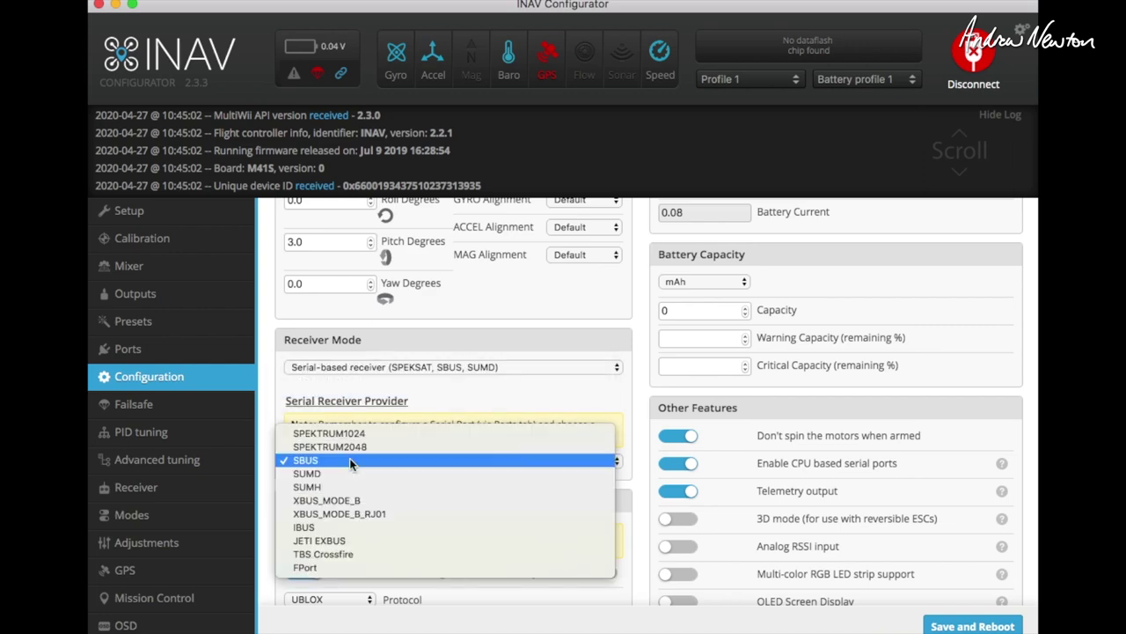
click(346, 527)
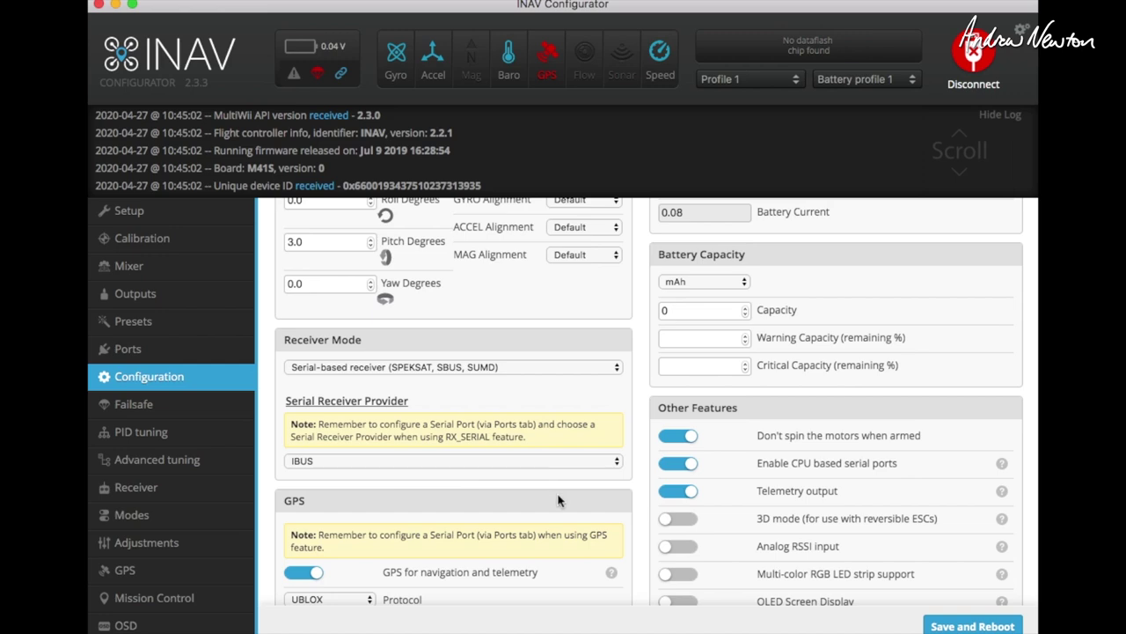
- Toggle GPS off and back on, leaving it enabled
scroll(476, 471, down, 5)
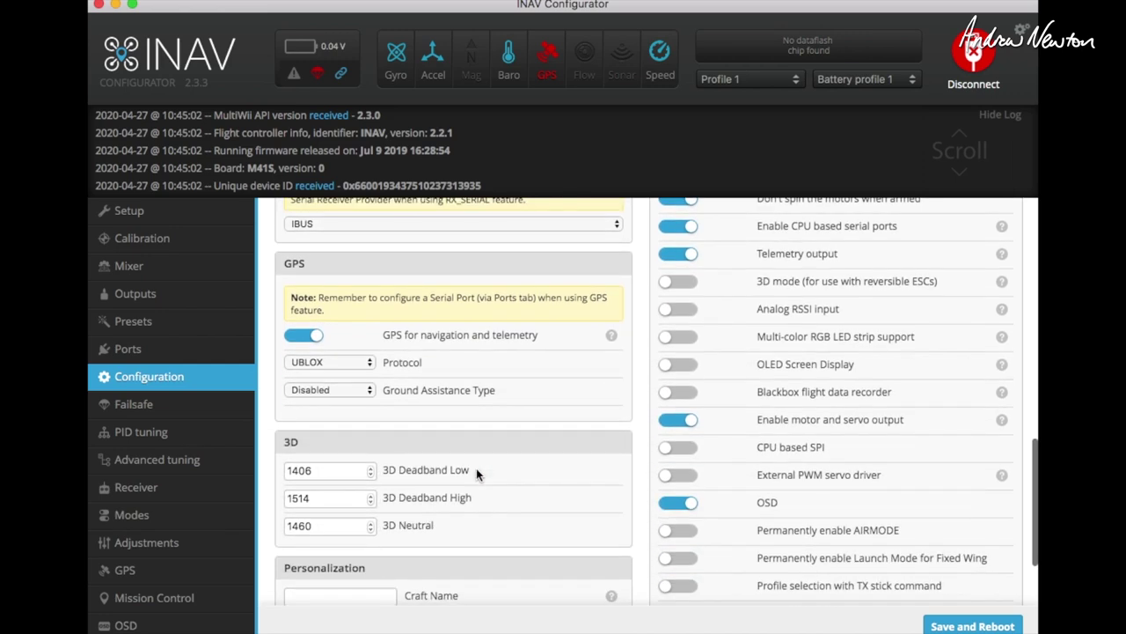
click(296, 339)
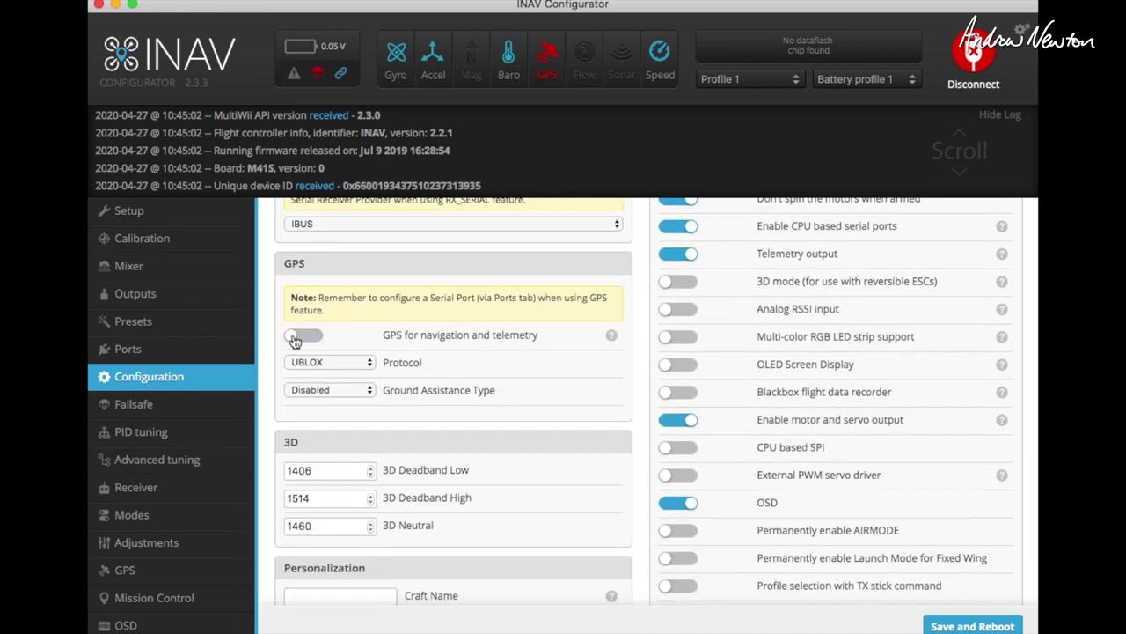
click(304, 339)
scroll(539, 428, down, 3)
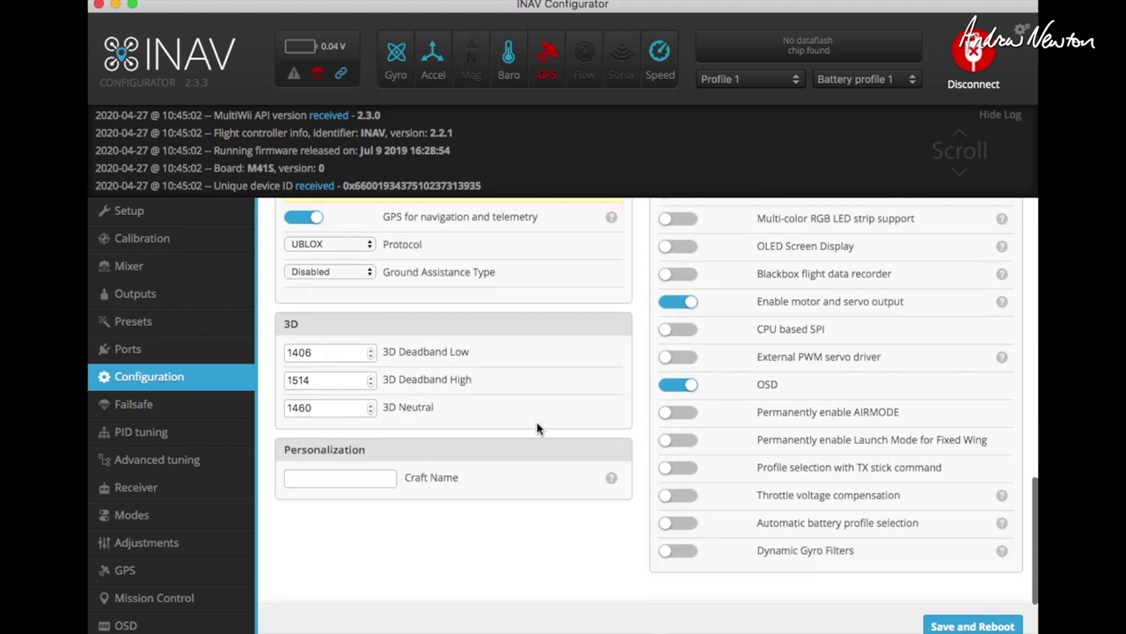
scroll(540, 428, up, 9)
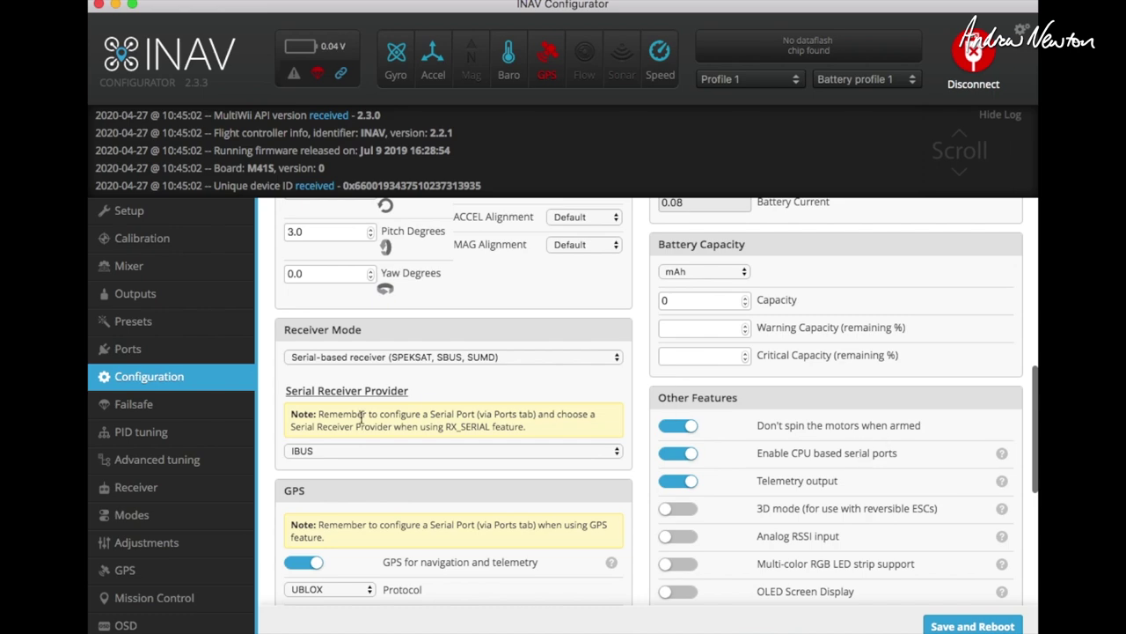
scroll(361, 420, up, 3)
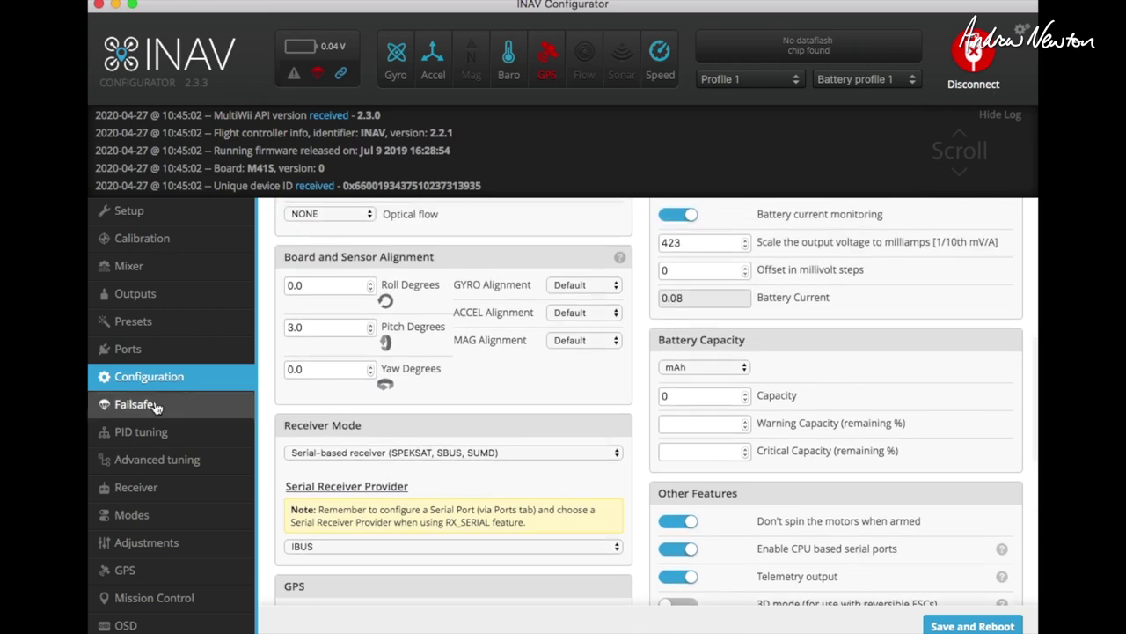
- Review the Failsafe procedure set to RTH, then view the PID tuning gains
click(154, 404)
scroll(711, 452, down, 5)
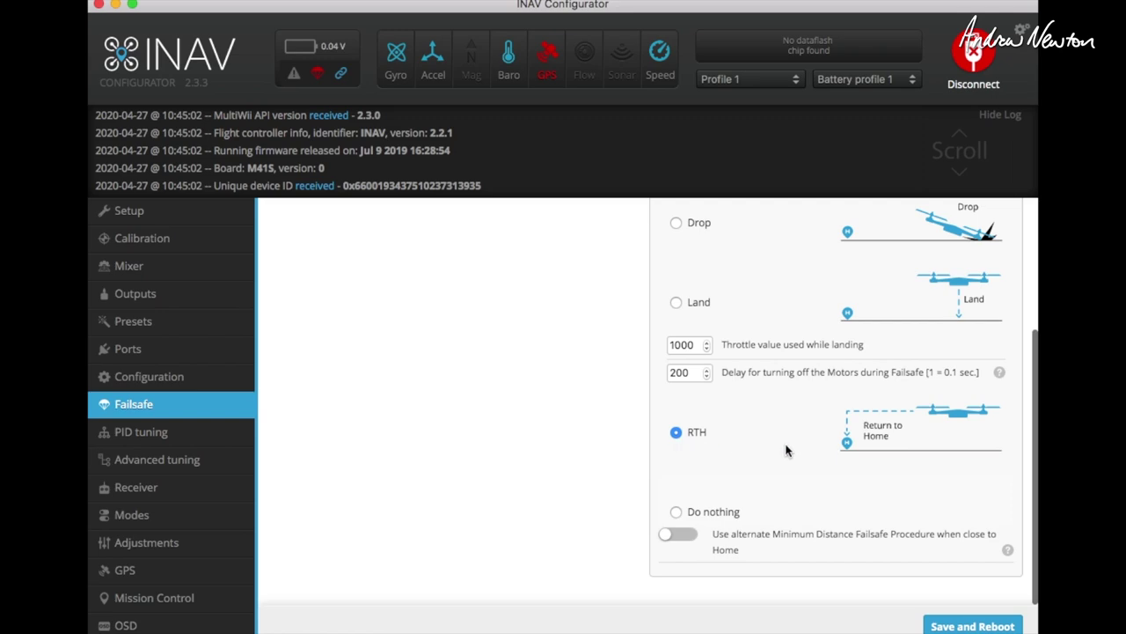
scroll(787, 453, up, 5)
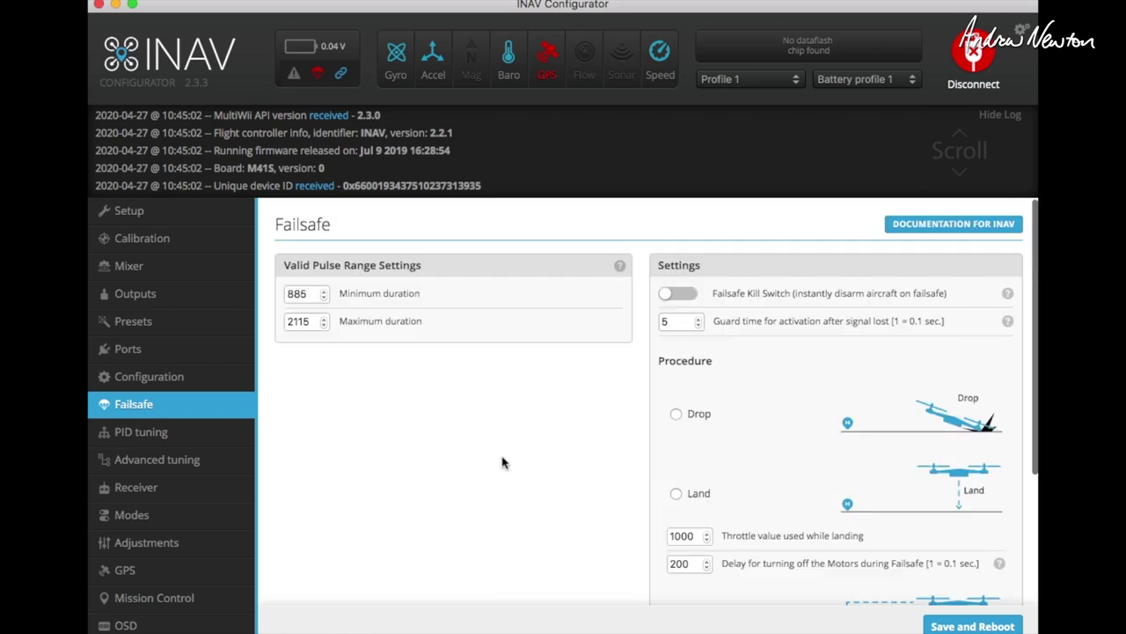
click(147, 439)
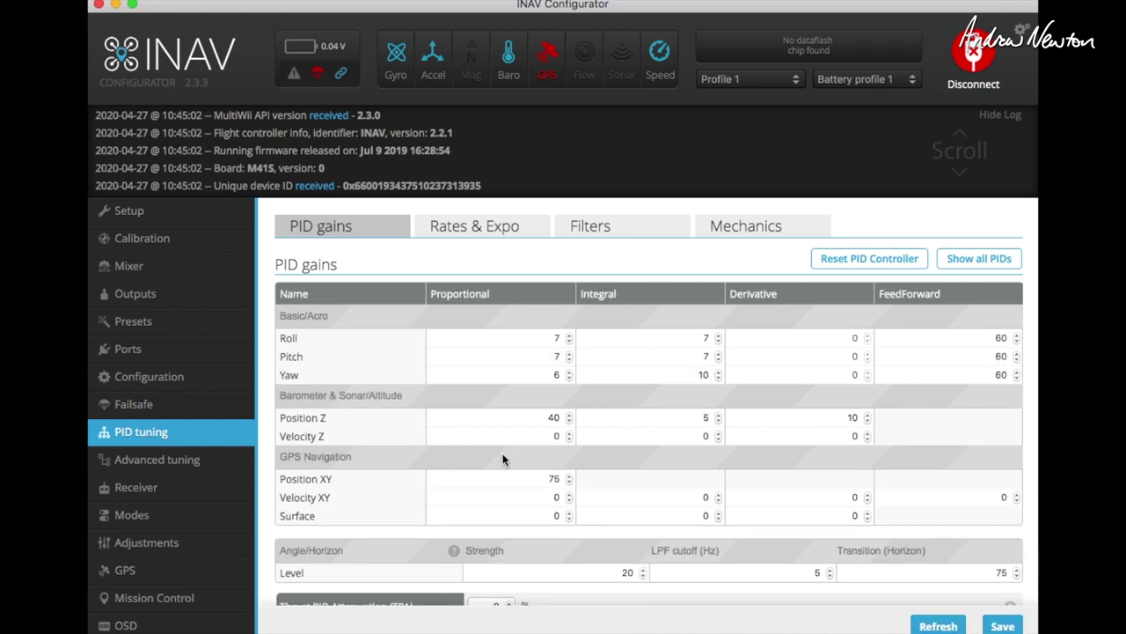
- Check the live receiver channels under the AETR map, sticks near 1500, throttle 1000
click(99, 486)
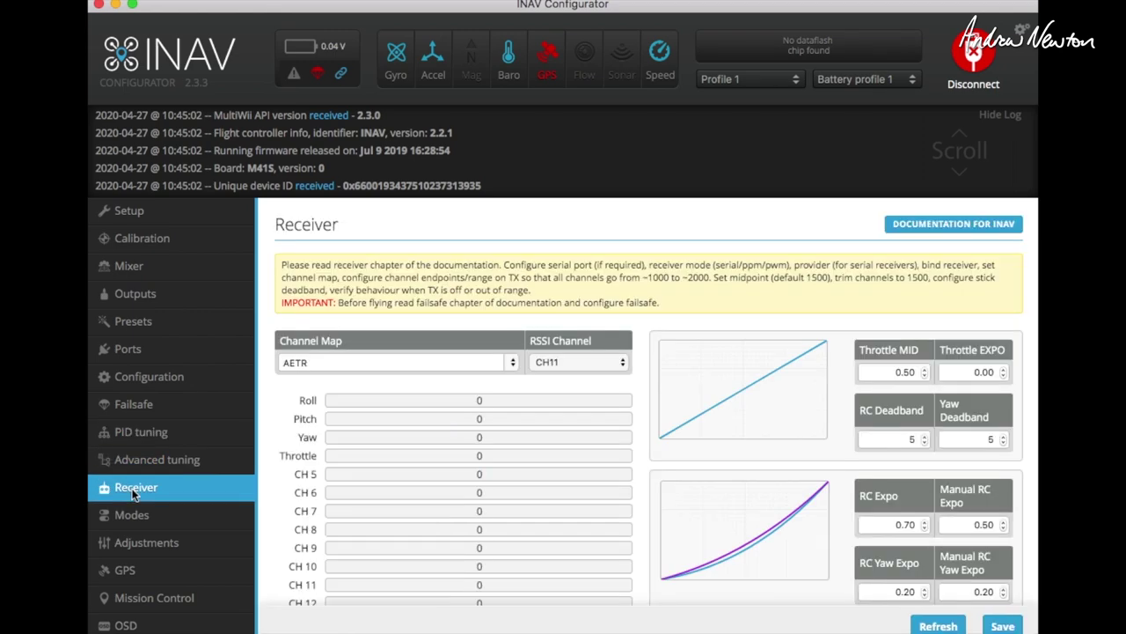
scroll(649, 329, down, 2)
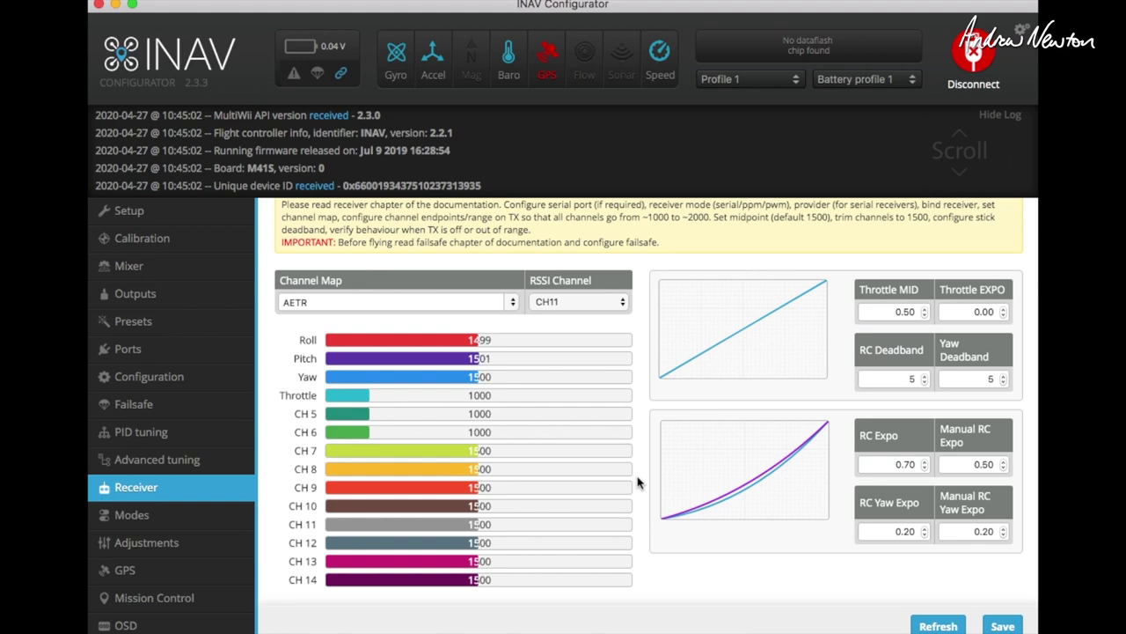
click(140, 516)
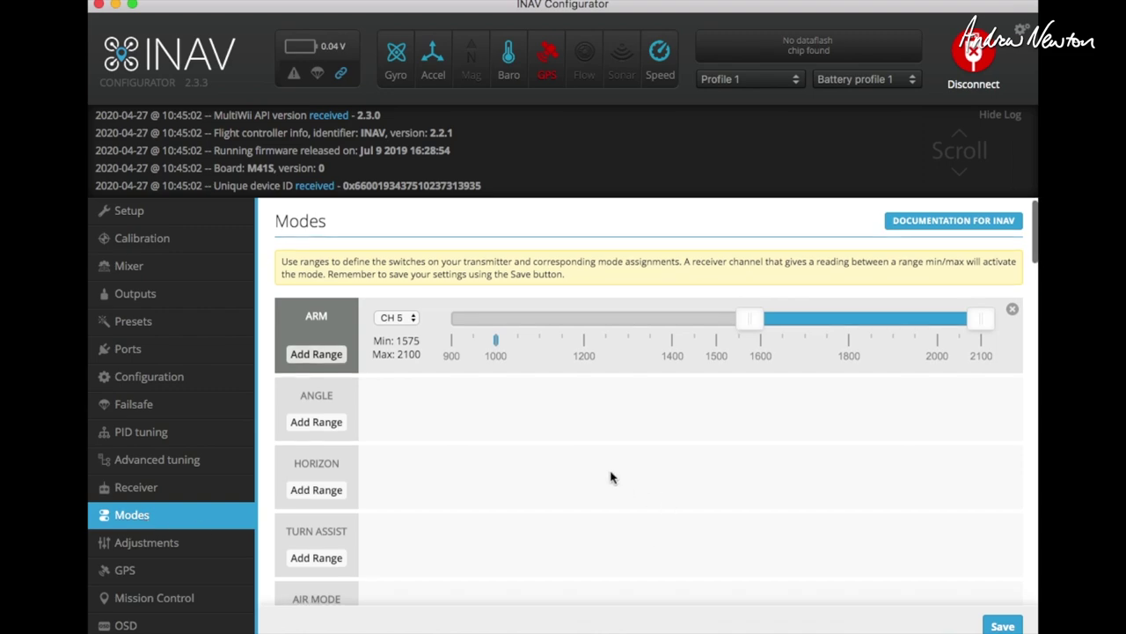
scroll(611, 477, down, 10)
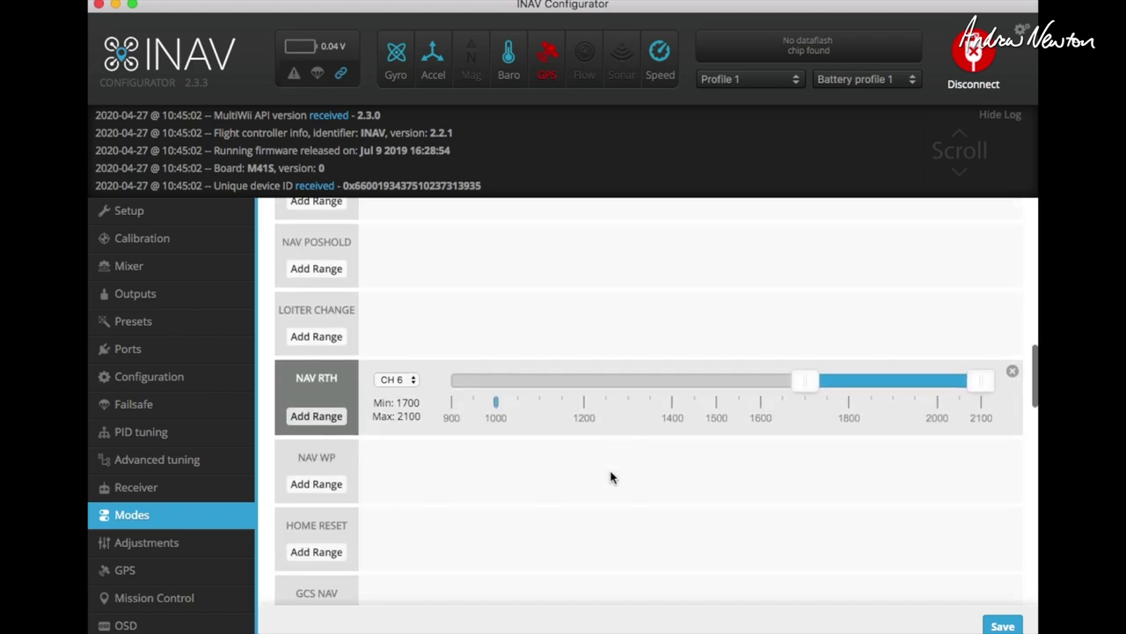
scroll(611, 472, up, 15)
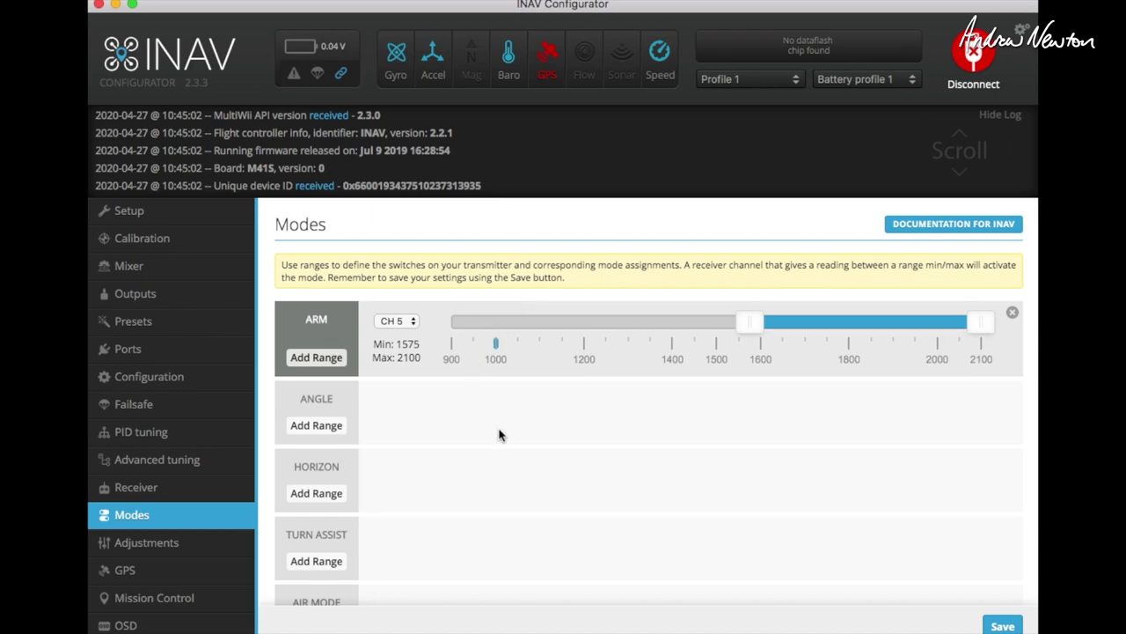
scroll(791, 488, down, 1)
scroll(790, 487, down, 5)
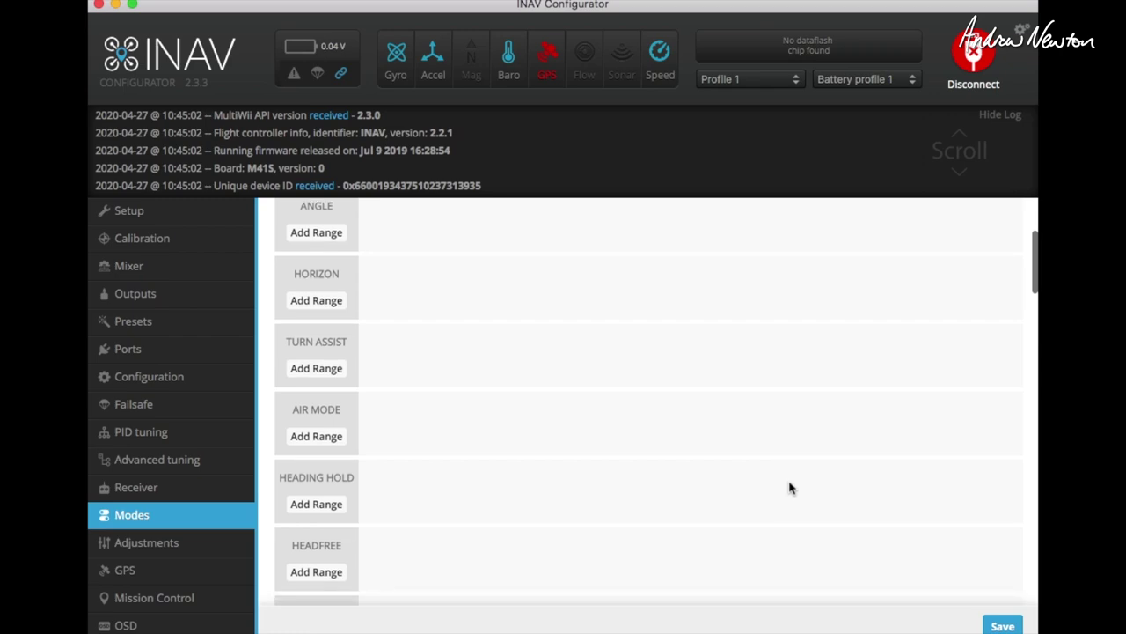
scroll(620, 429, down, 4)
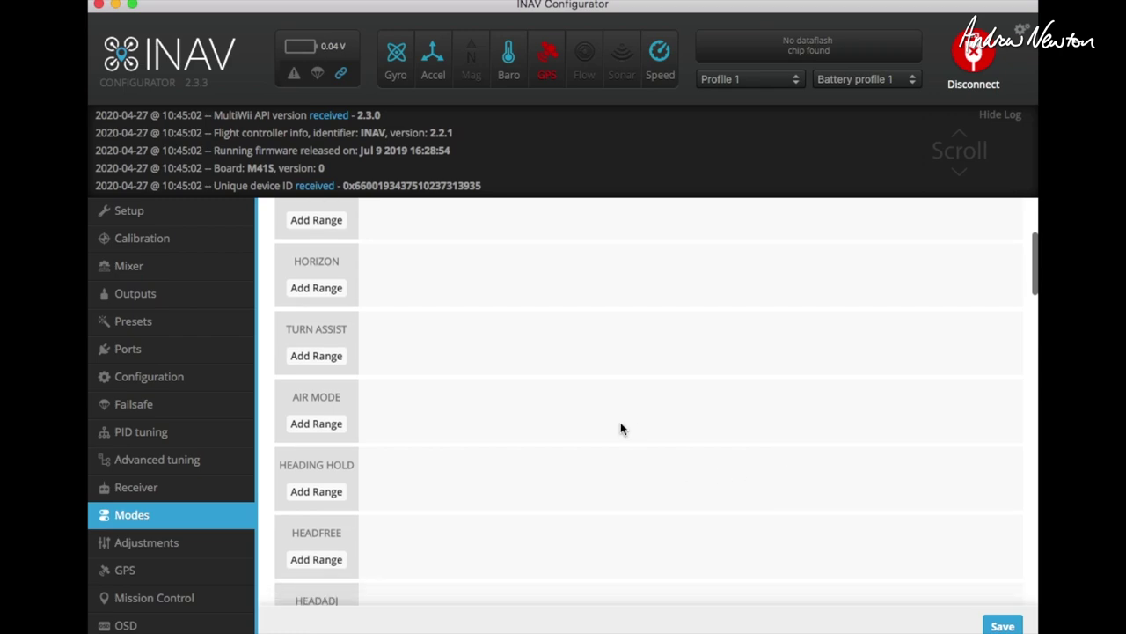
scroll(620, 428, down, 20)
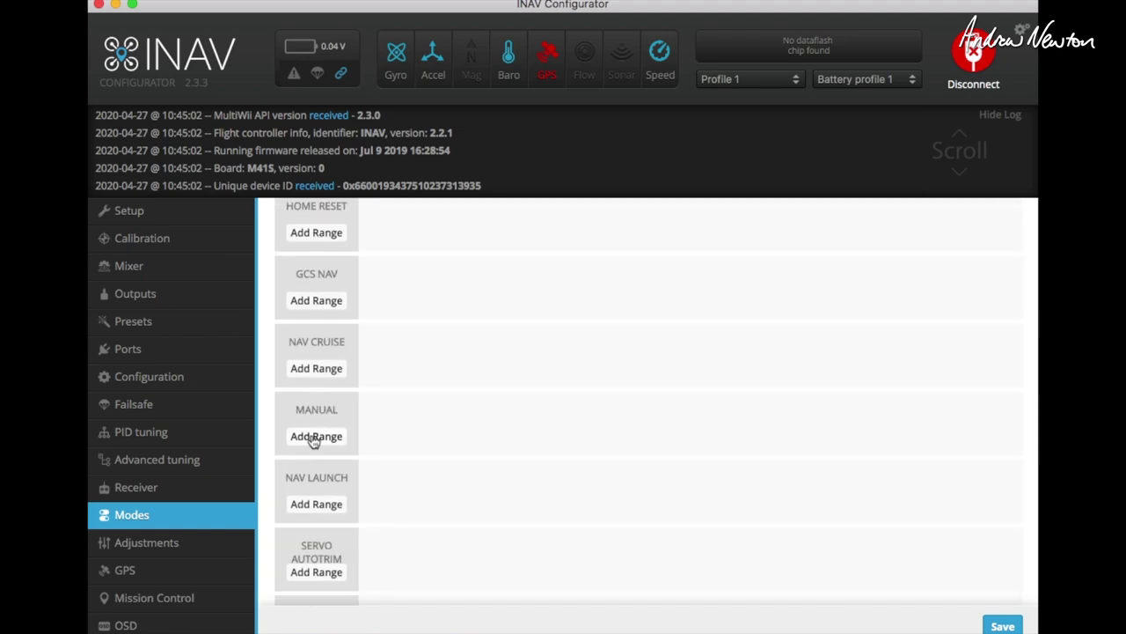
- Add a MANUAL mode range driven by CH 6 over 1300–1700
click(313, 438)
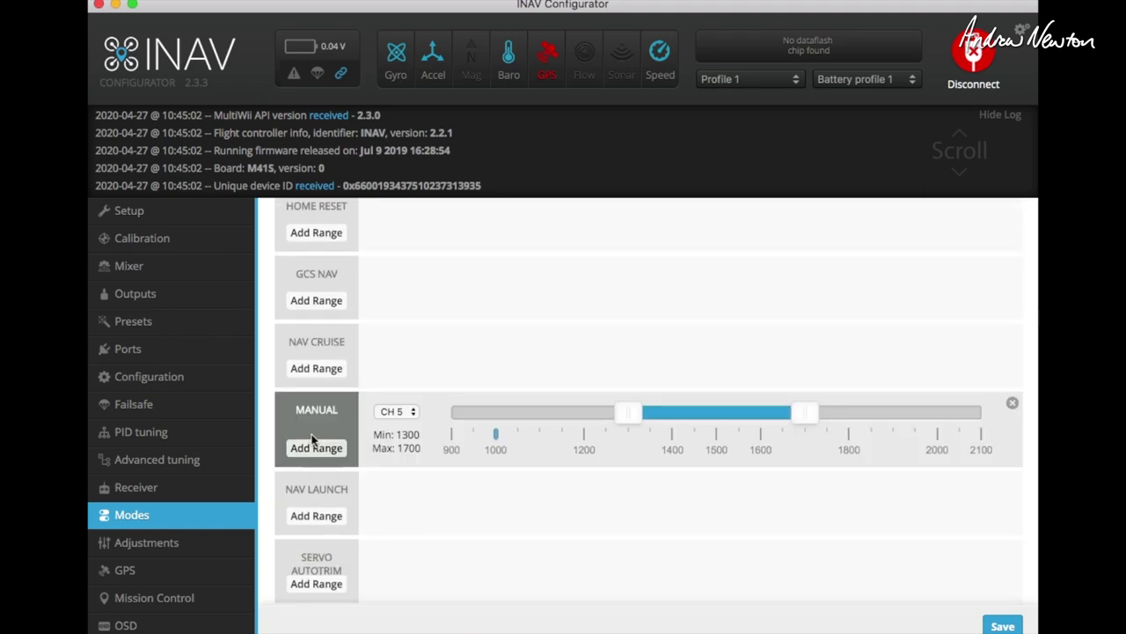
click(390, 411)
click(393, 423)
scroll(698, 451, down, 10)
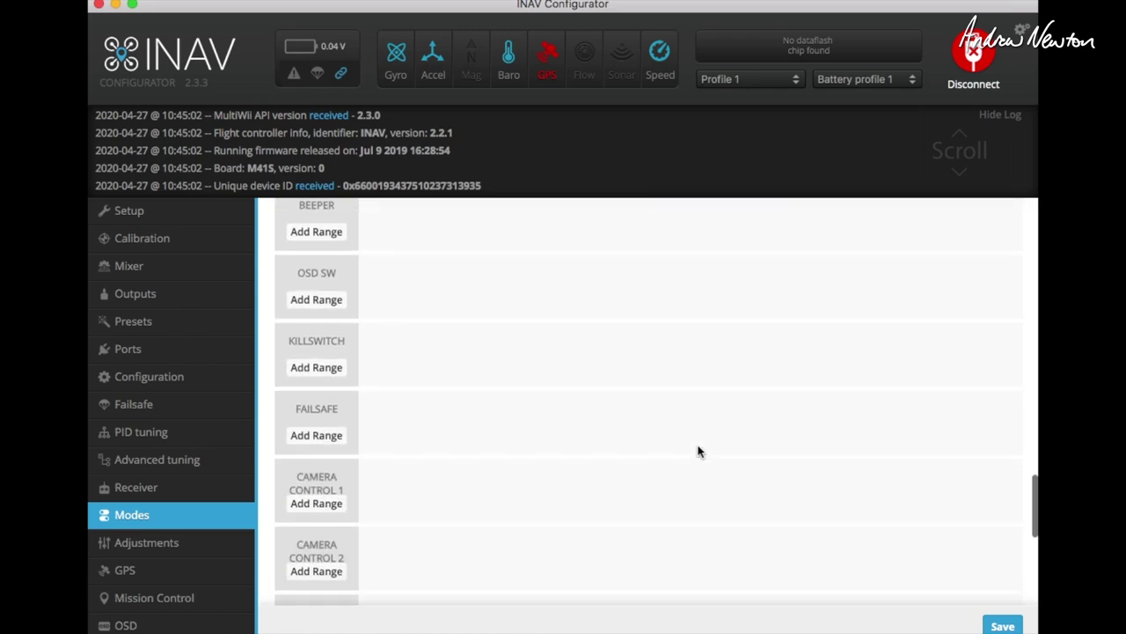
- Create a FAILSAFE range, drag it to 1675–2100, and drive it from CH 6
click(317, 311)
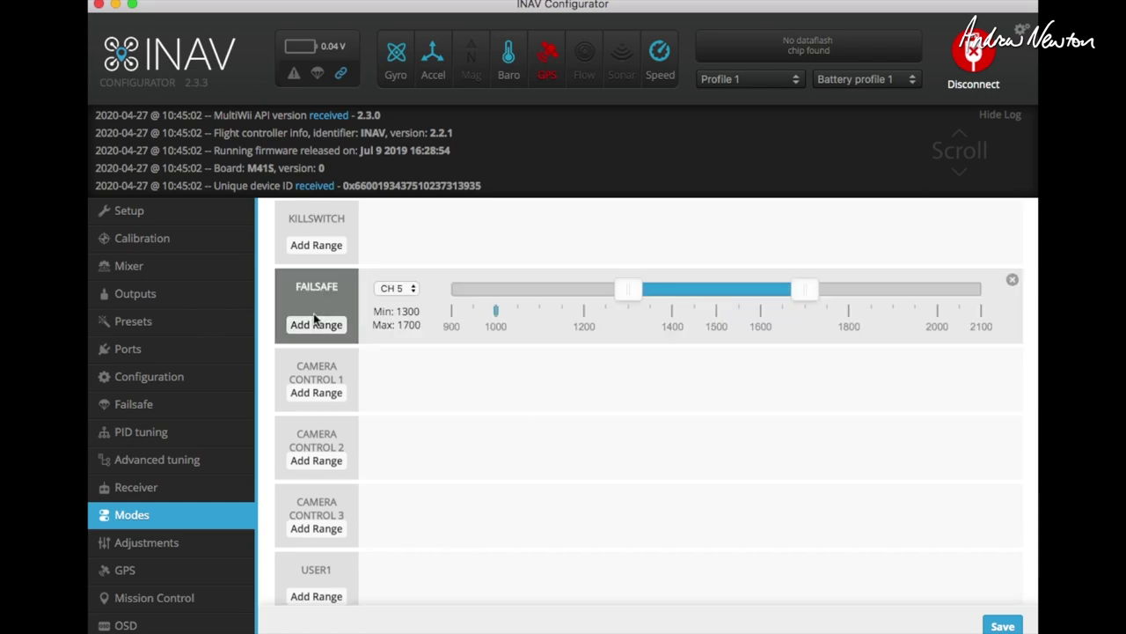
drag(806, 295, 1025, 309)
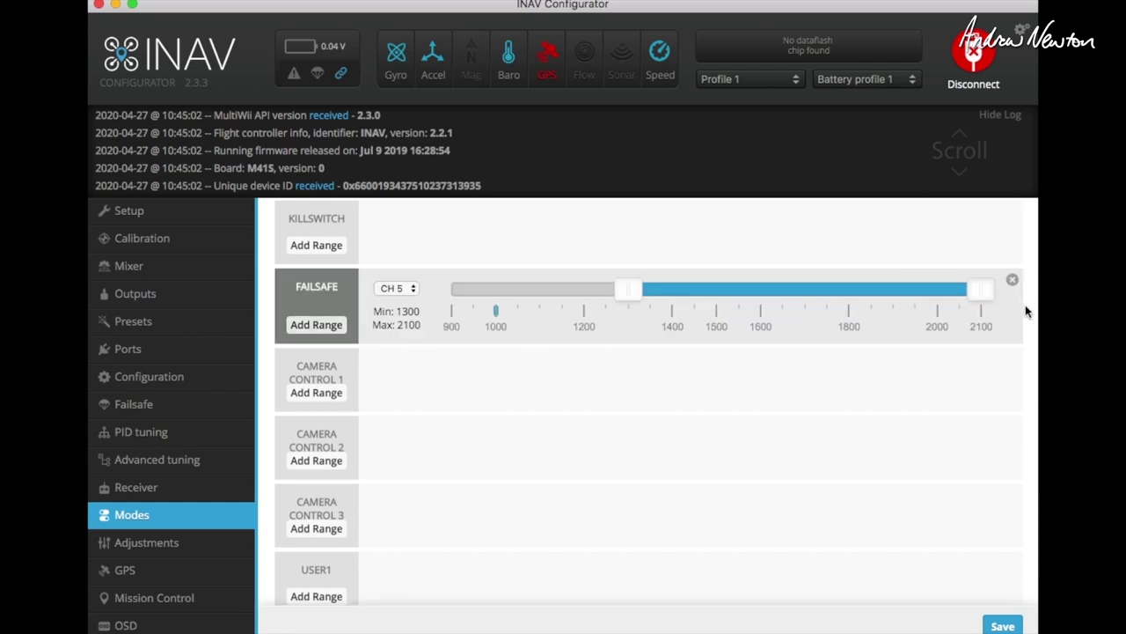
drag(629, 290, 794, 298)
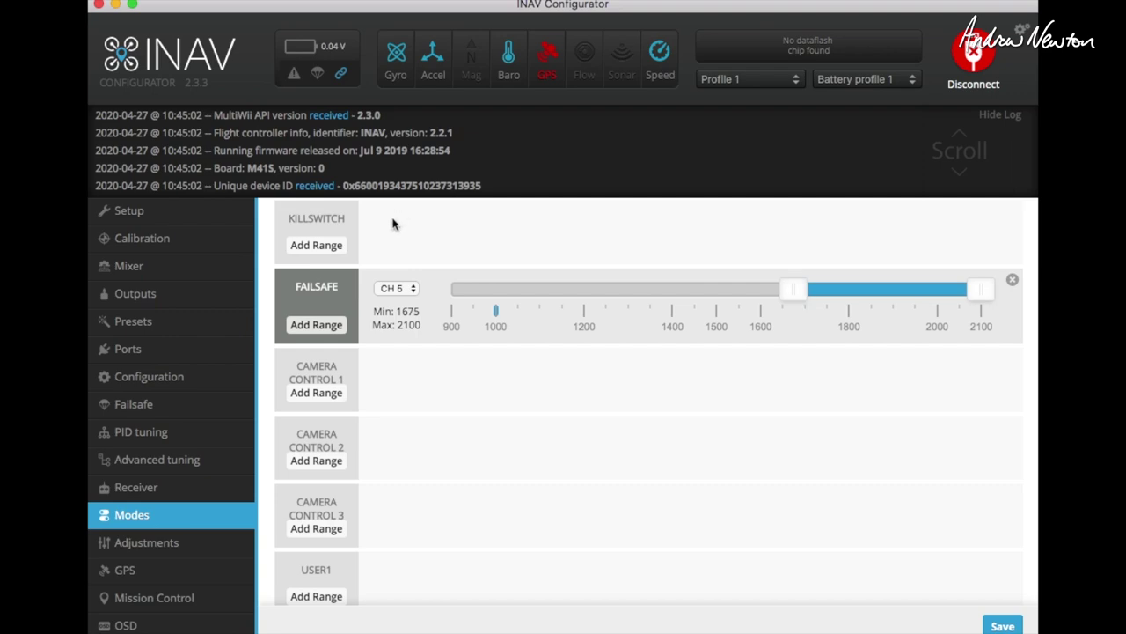
click(395, 293)
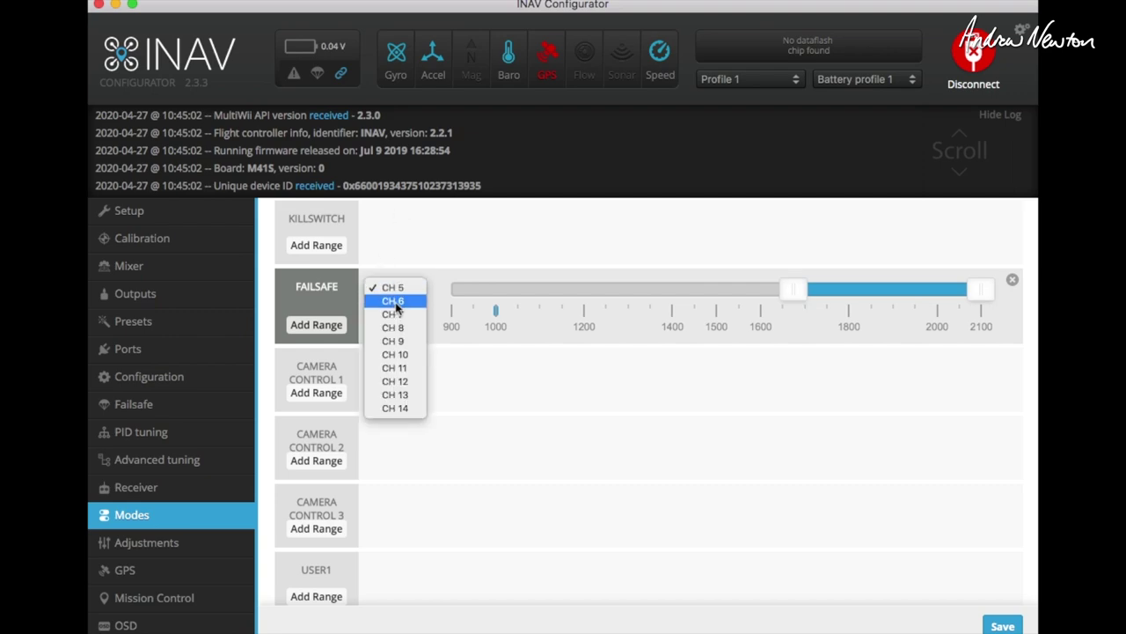
click(396, 301)
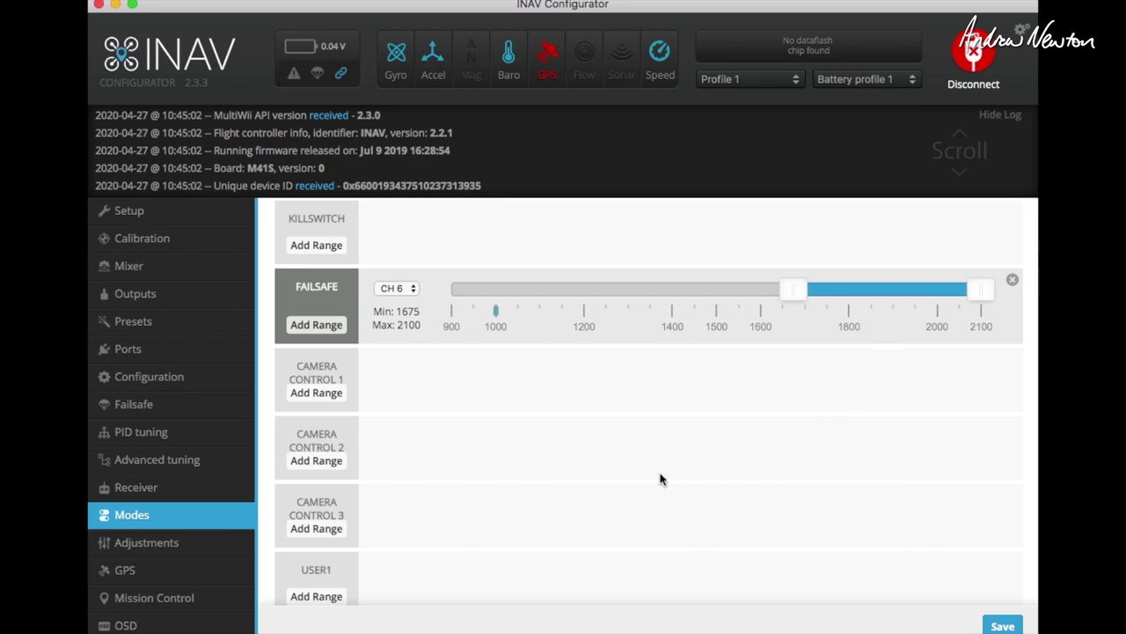
- Scroll to the MANUAL row and confirm it activates with CH 6 near 1500
scroll(661, 478, down, 5)
scroll(515, 402, up, 15)
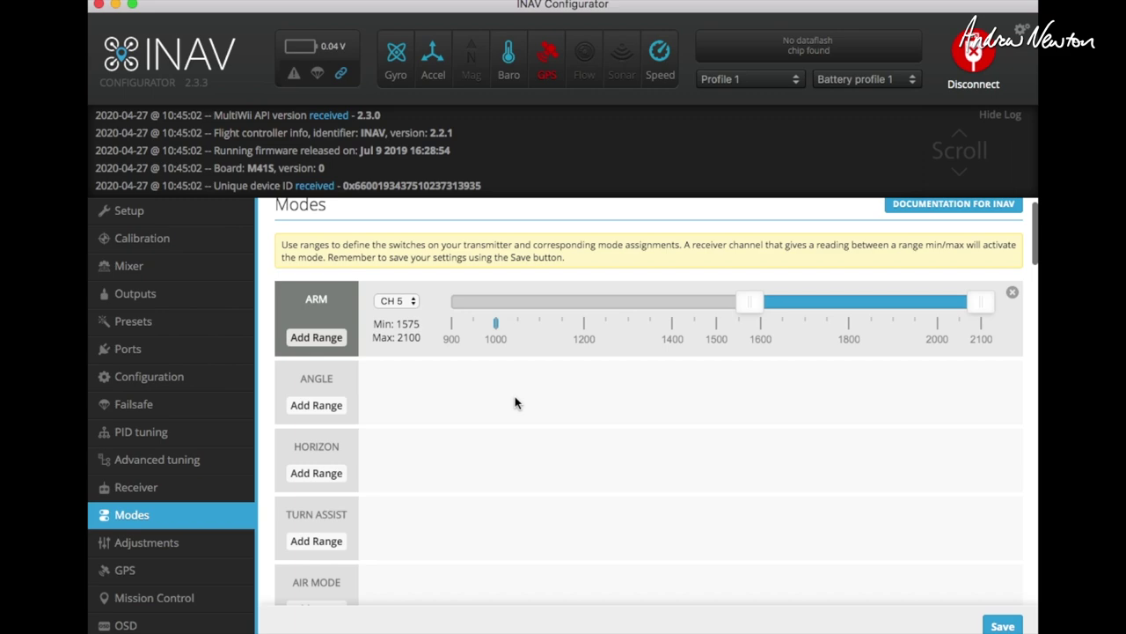
scroll(515, 402, down, 10)
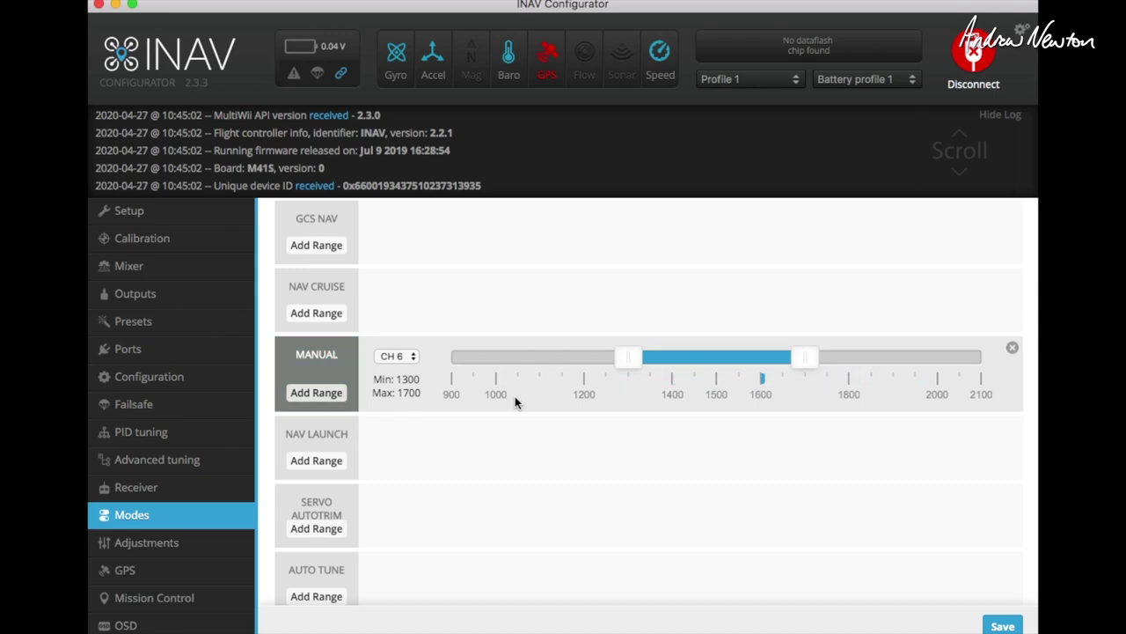
scroll(744, 545, down, 5)
scroll(744, 546, up, 5)
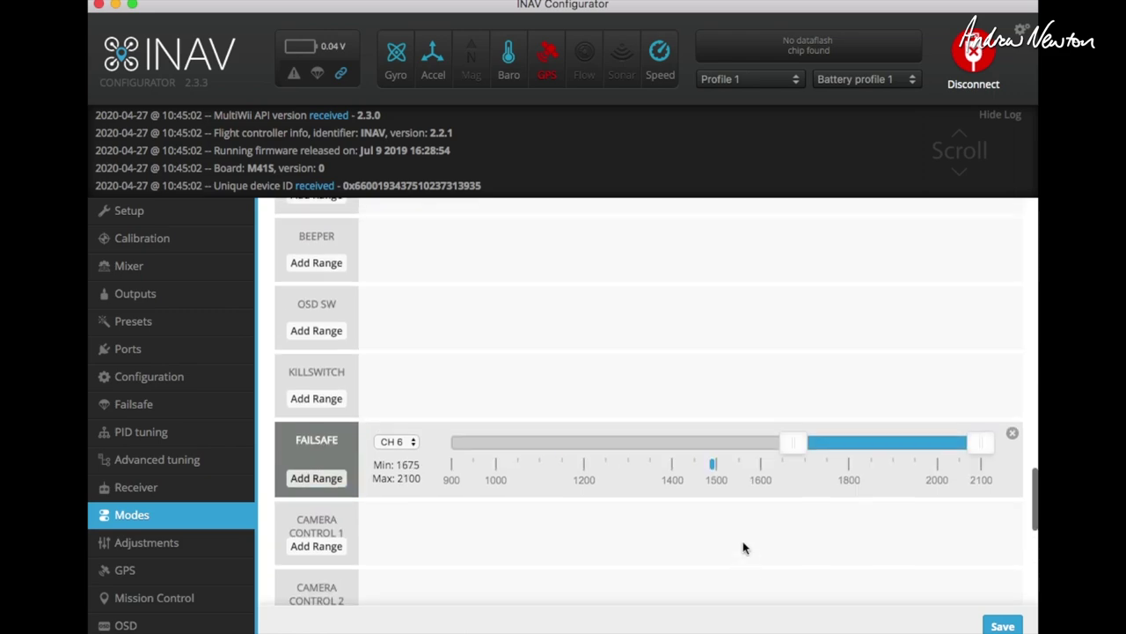
scroll(744, 547, up, 1)
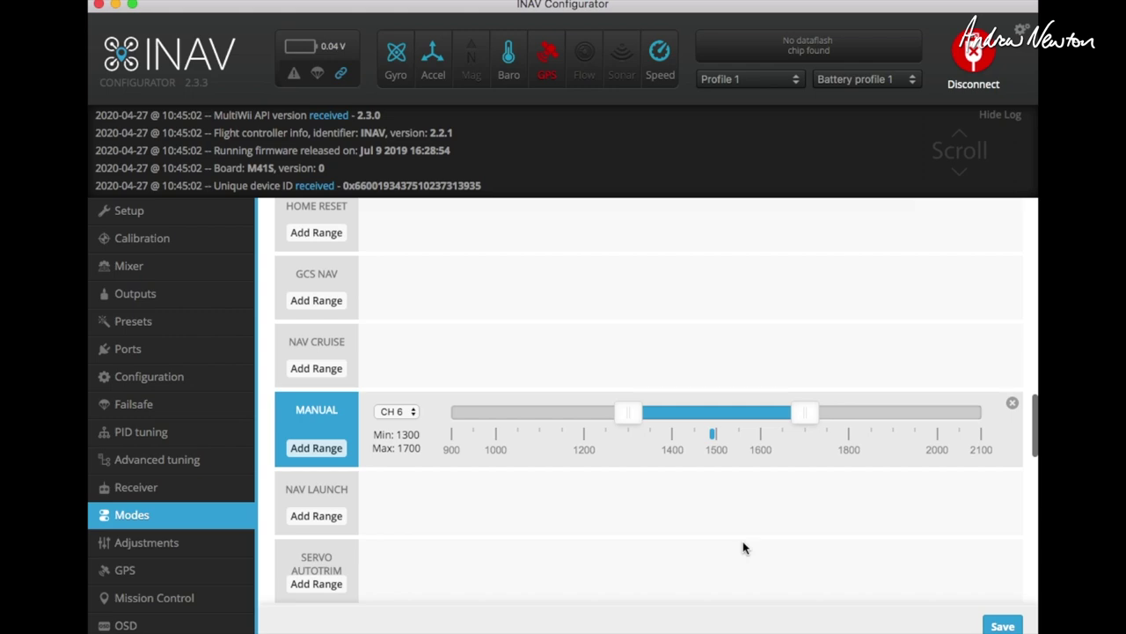
scroll(639, 320, up, 10)
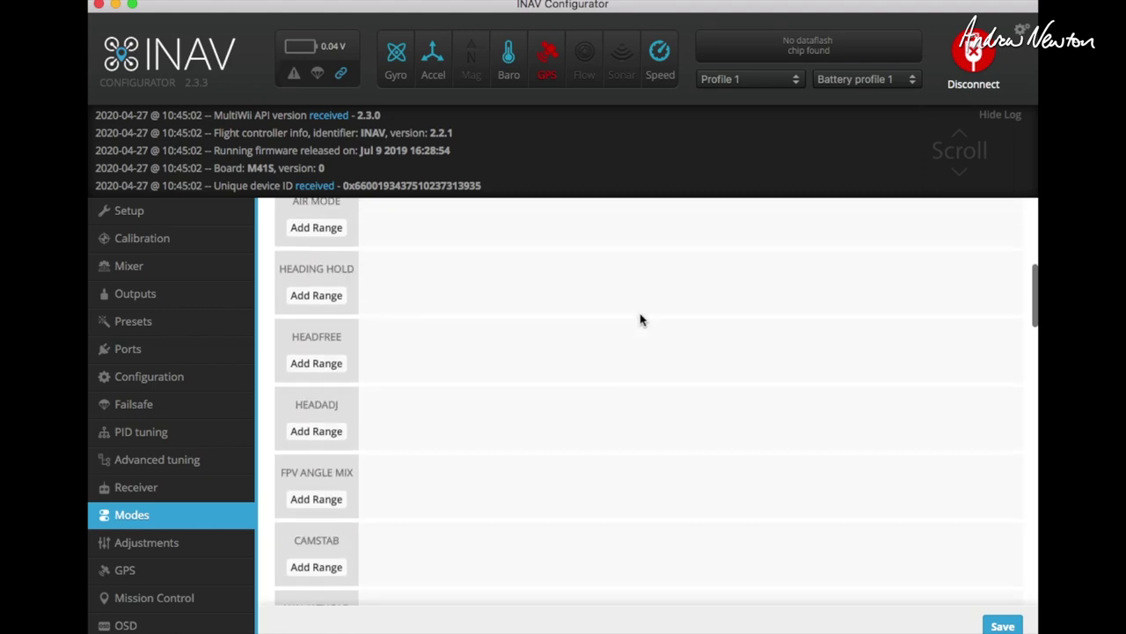
scroll(642, 318, up, 5)
click(148, 376)
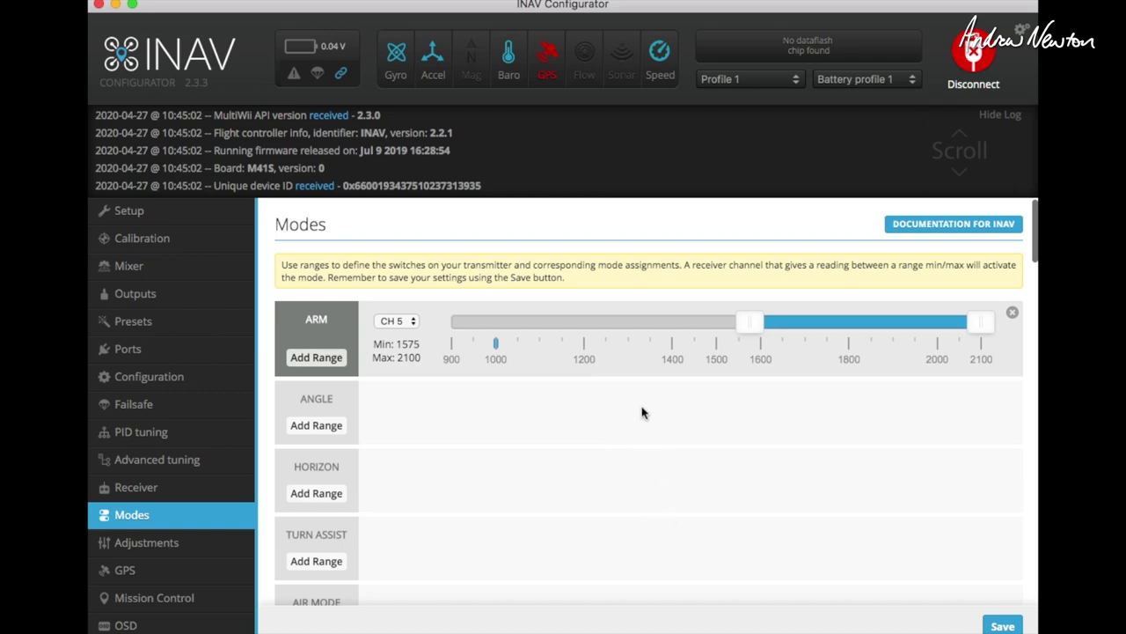
scroll(643, 412, down, 3)
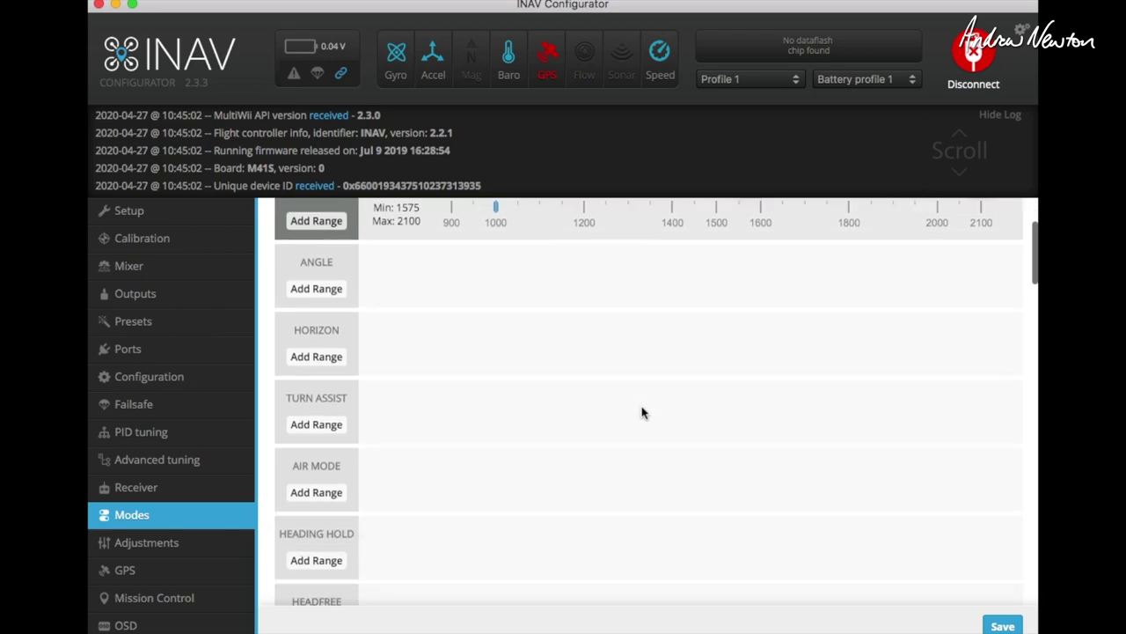
scroll(643, 413, down, 2)
scroll(642, 412, down, 12)
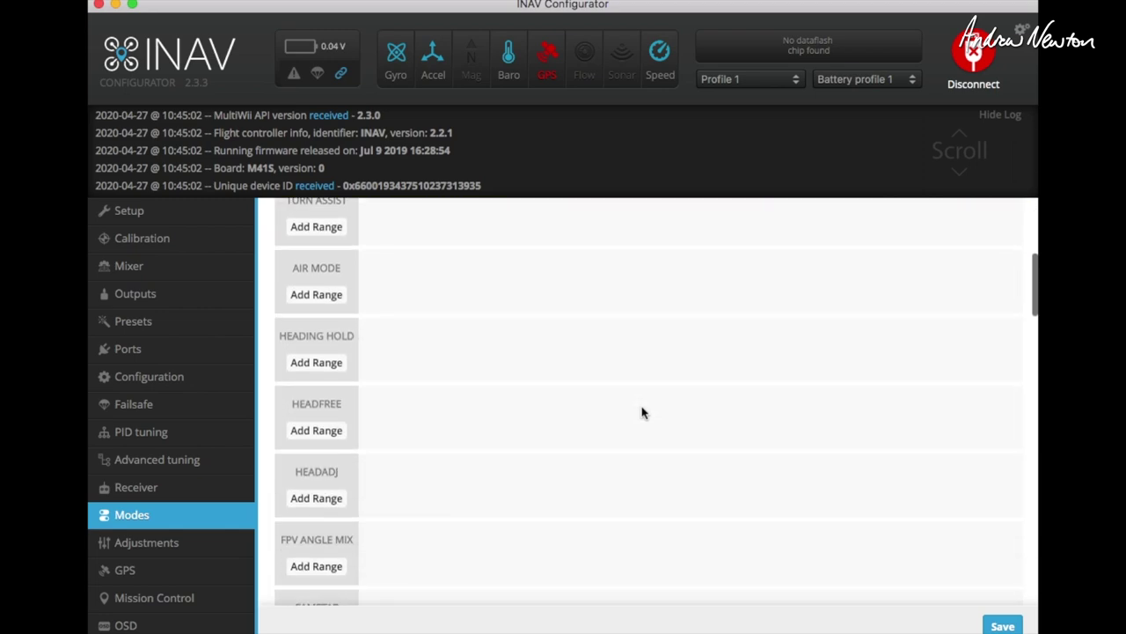
scroll(643, 412, down, 8)
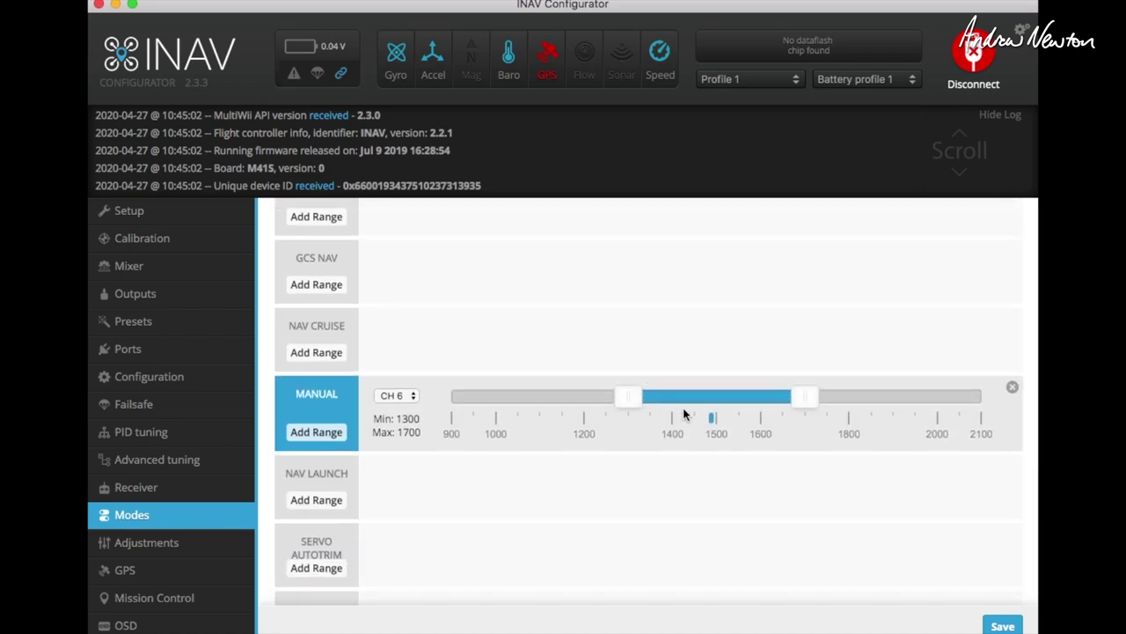
scroll(693, 478, down, 10)
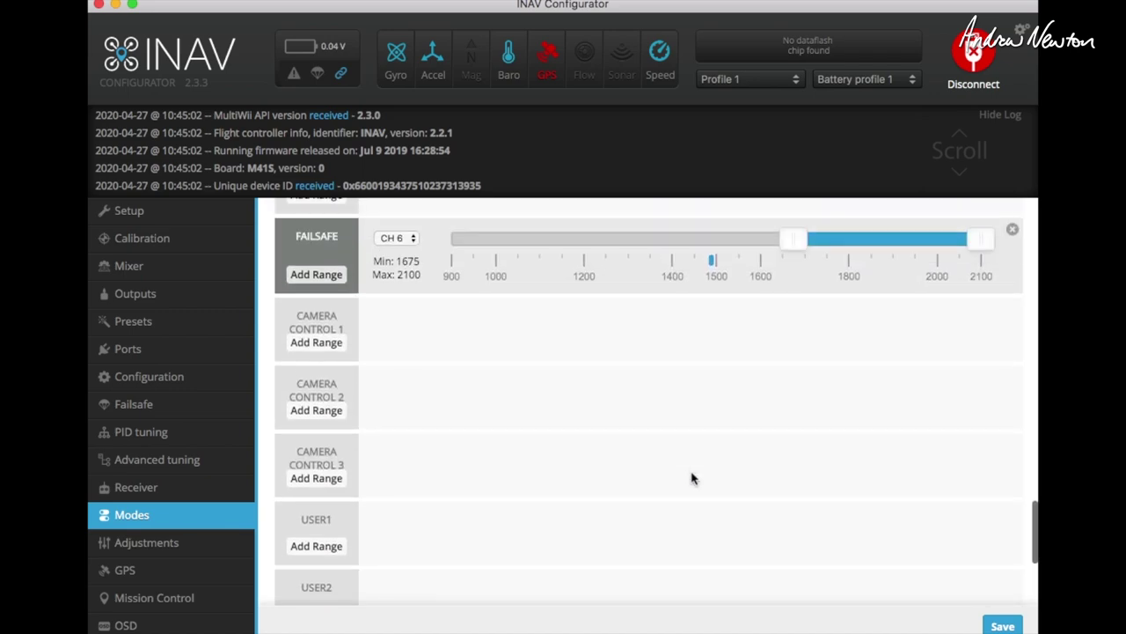
scroll(693, 478, up, 1)
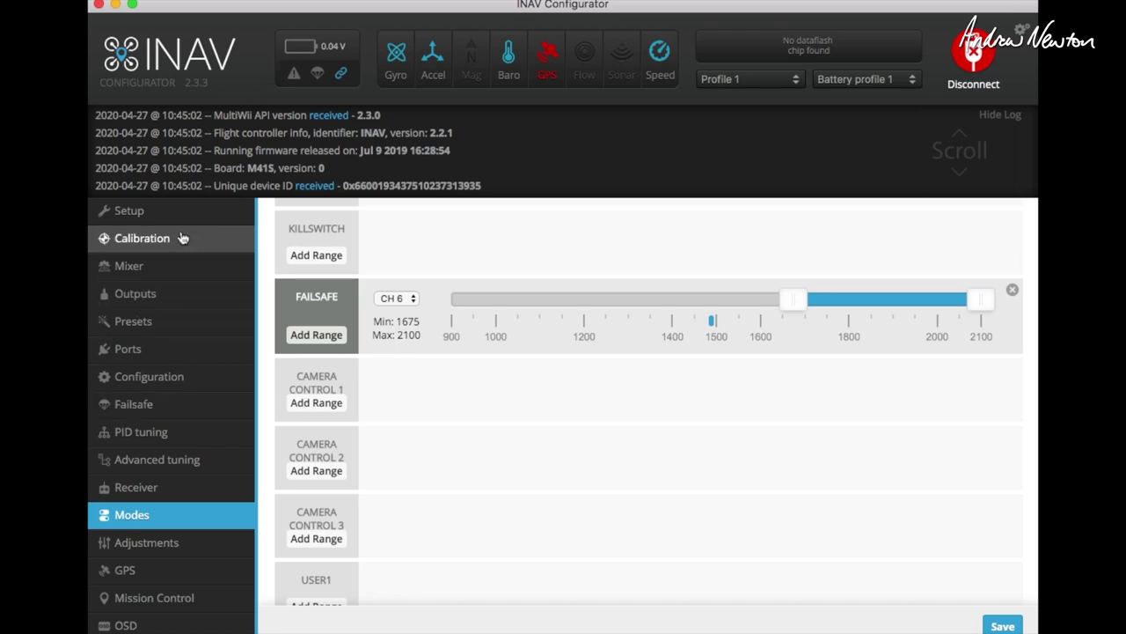
- Change Receiver Mode to PPM RX input in Configuration, then save and reboot
click(147, 374)
scroll(418, 449, down, 10)
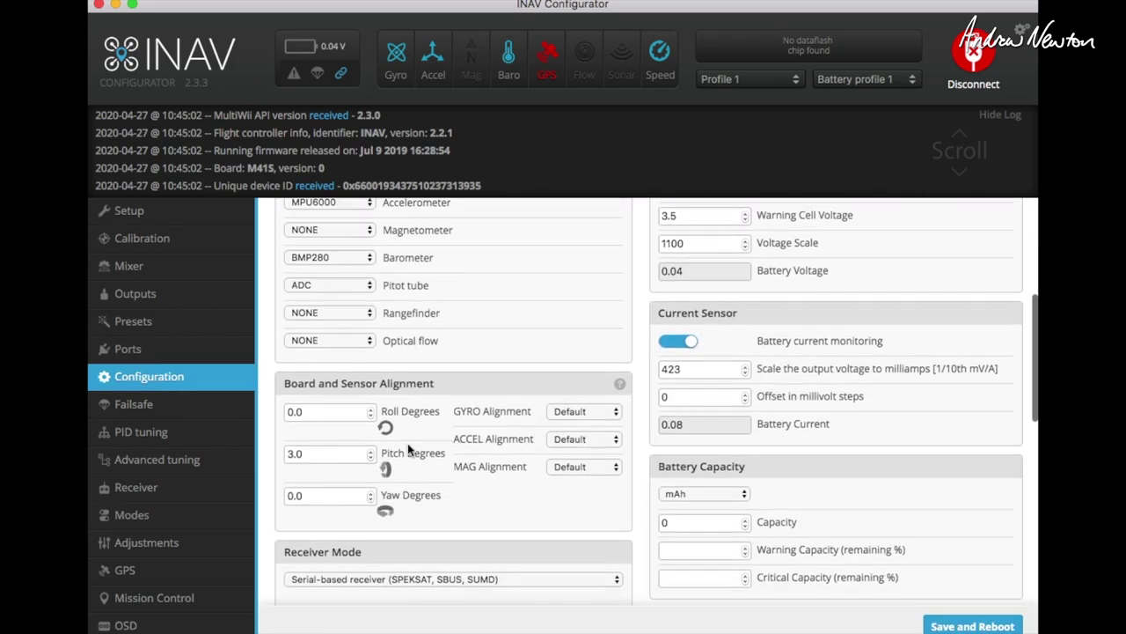
scroll(408, 449, down, 1)
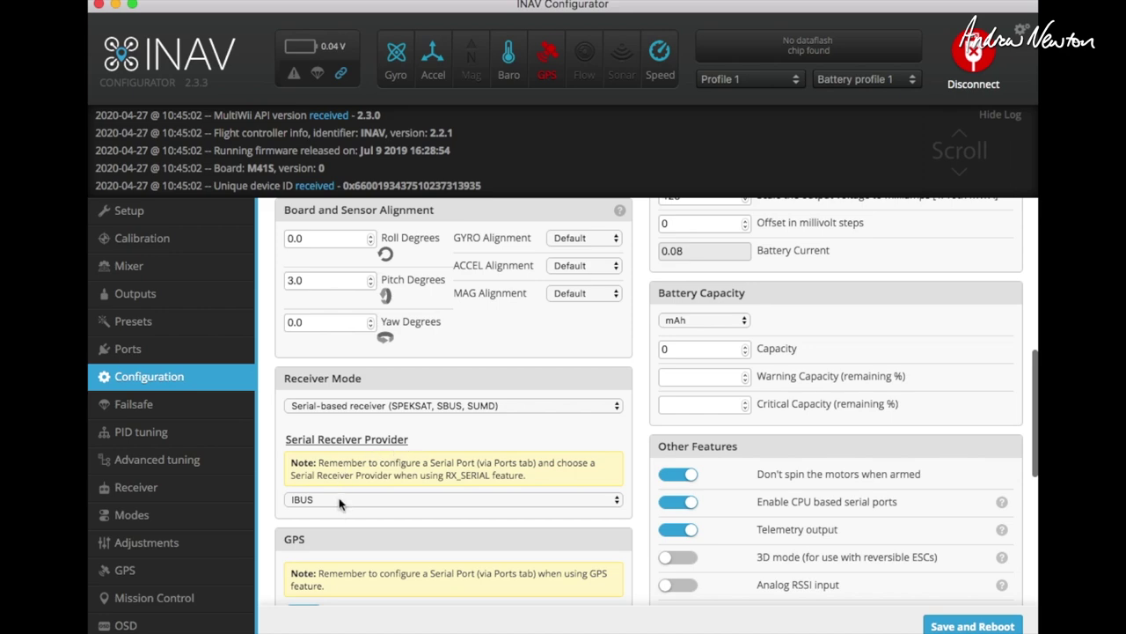
click(396, 405)
click(396, 390)
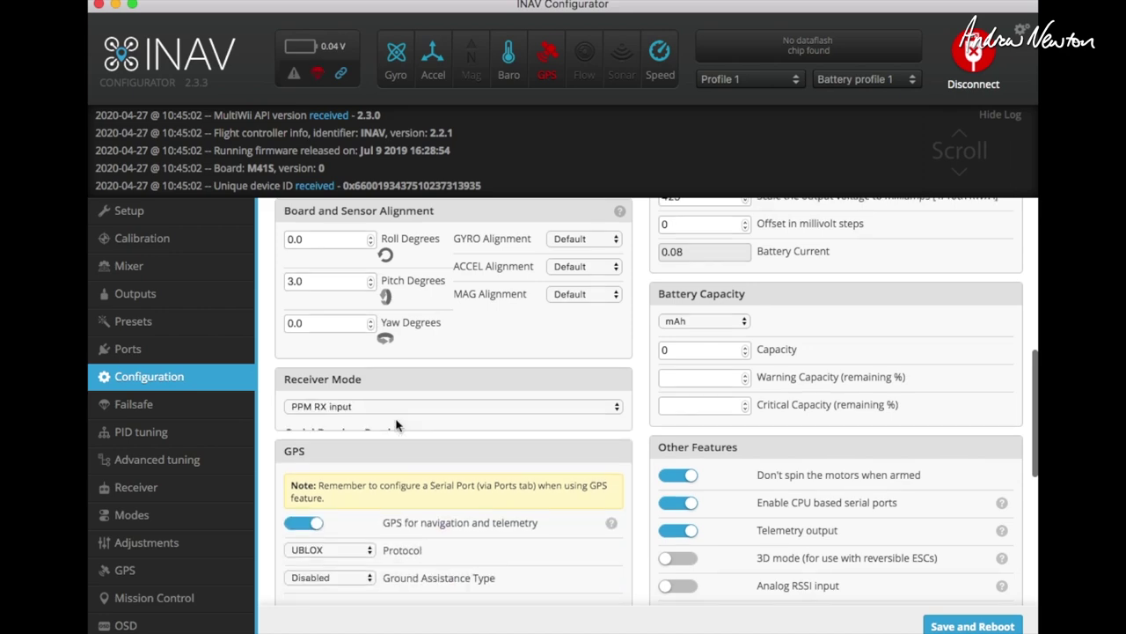
click(965, 627)
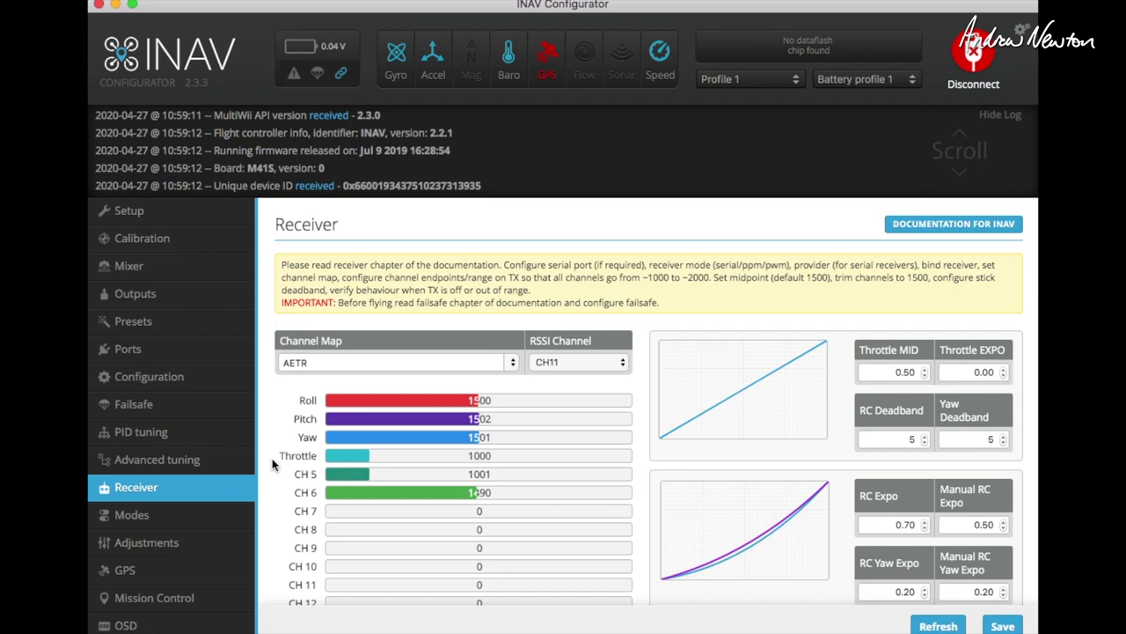